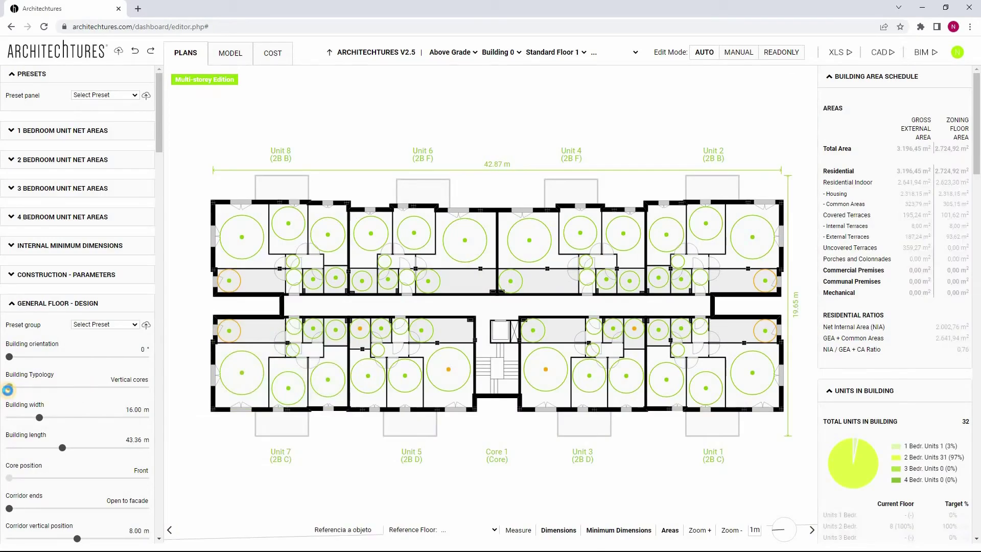
Set the building width to 14.23 m and the length to 38.00 m.
drag(112, 417, 117, 418)
click(51, 447)
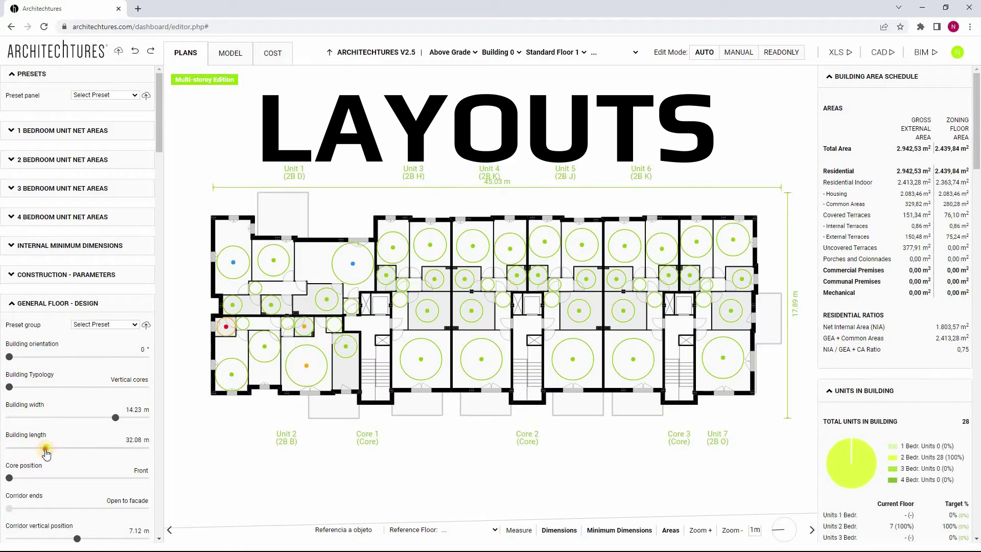
drag(50, 447, 55, 449)
Set three cores, try then restore the residential area increase, and change the facade setback modulation.
scroll(68, 447, down, 7)
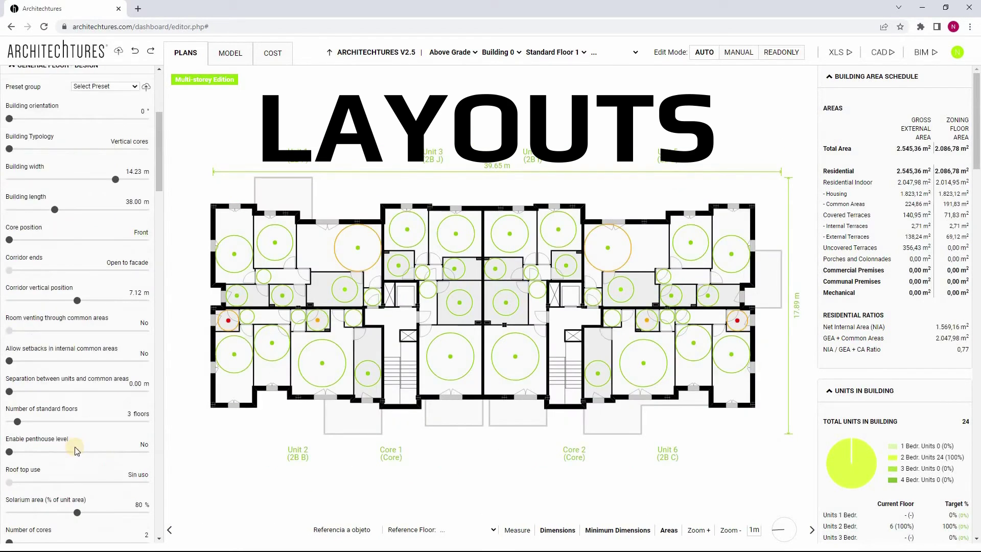
click(112, 423)
click(148, 456)
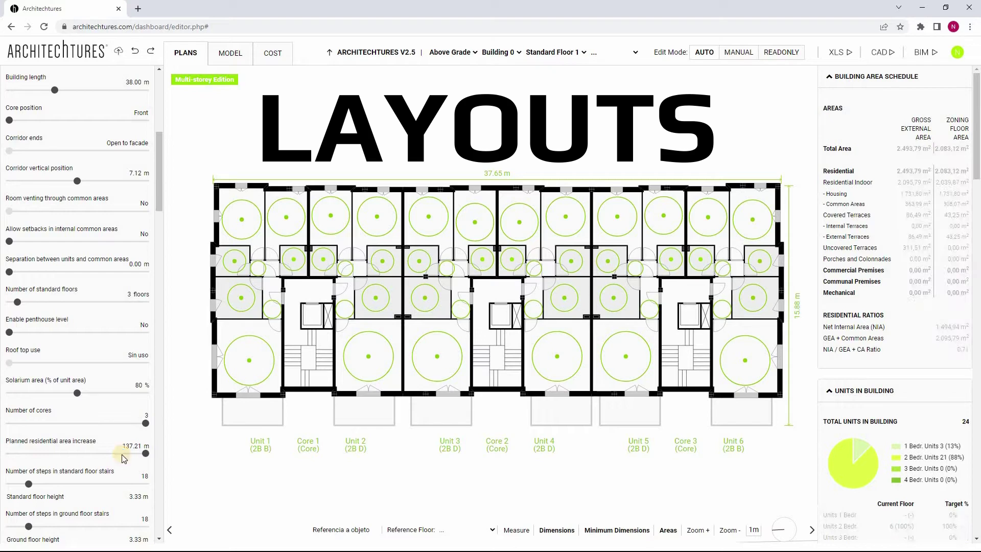
click(26, 452)
scroll(148, 245, down, 20)
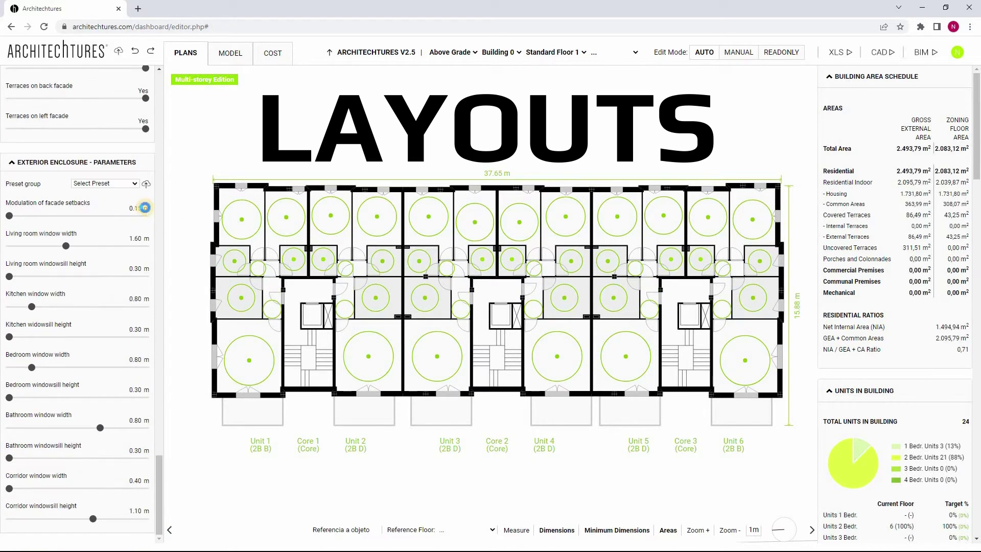
click(145, 207)
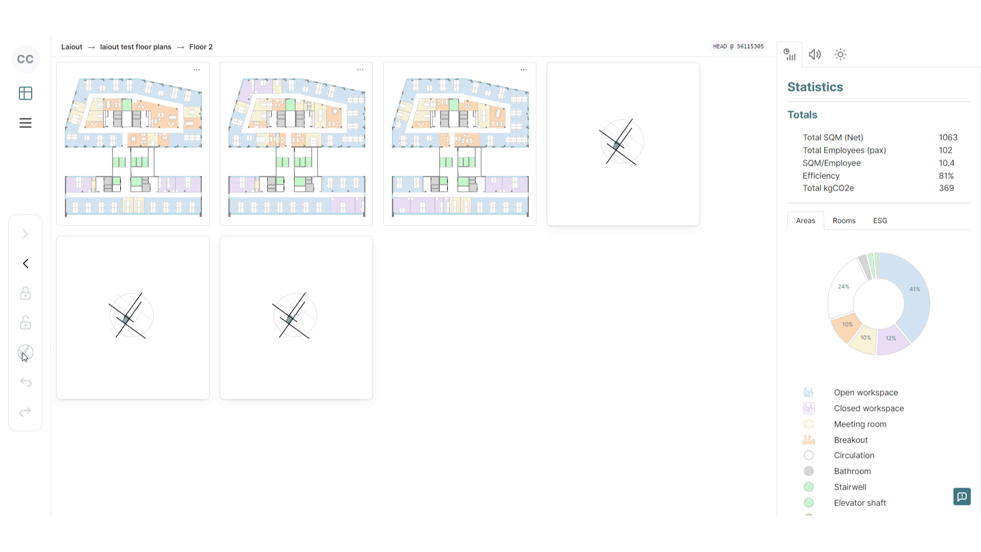
Generate three more batches of Floor 2 office floor-plan options.
click(23, 356)
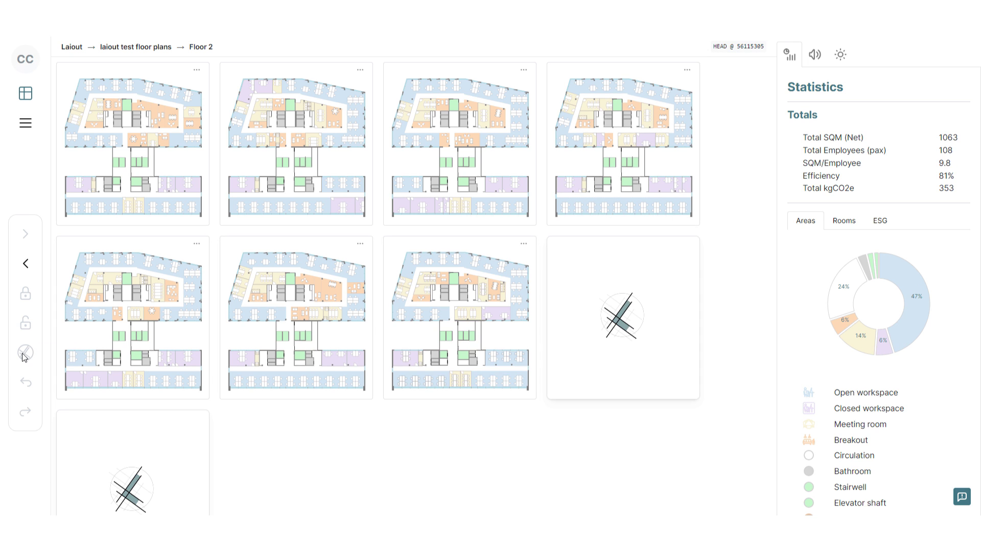
click(23, 356)
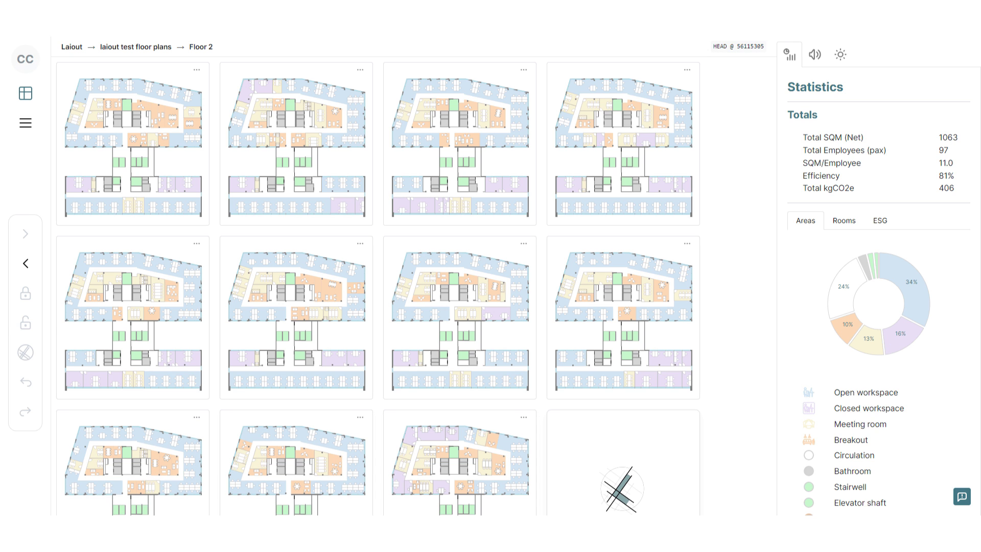
click(25, 352)
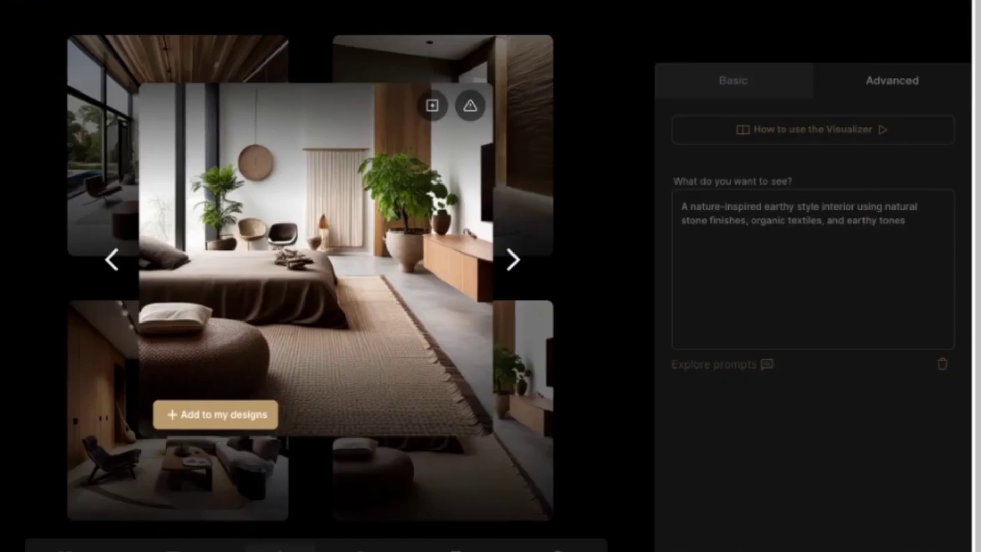
Move to the next living-room render and save it to my designs as 'Project 1'.
click(514, 260)
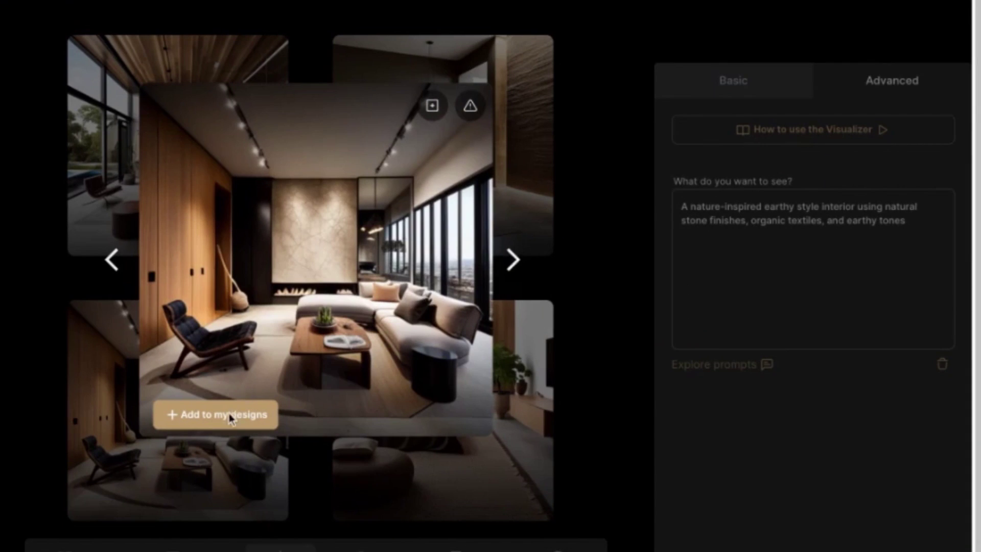
click(229, 416)
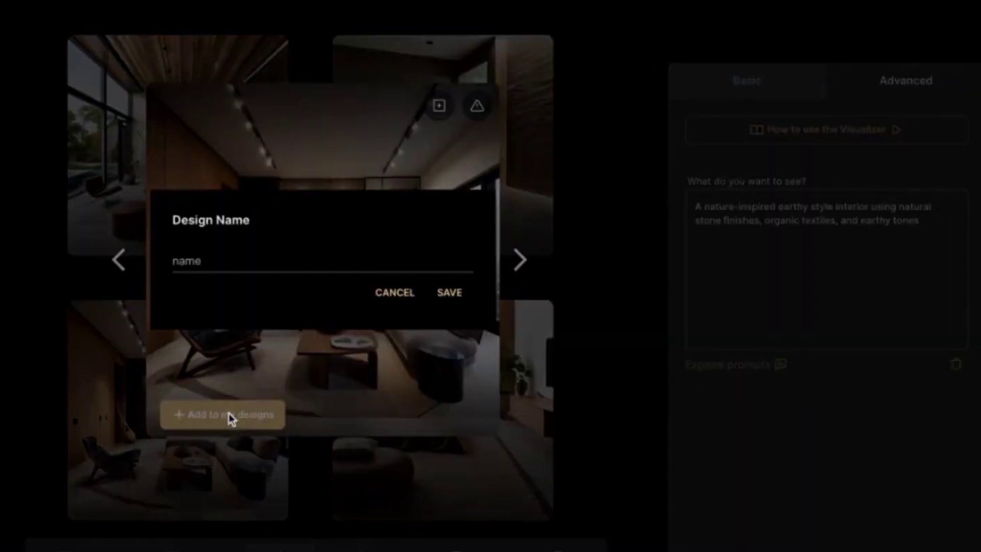
text(Project 1)
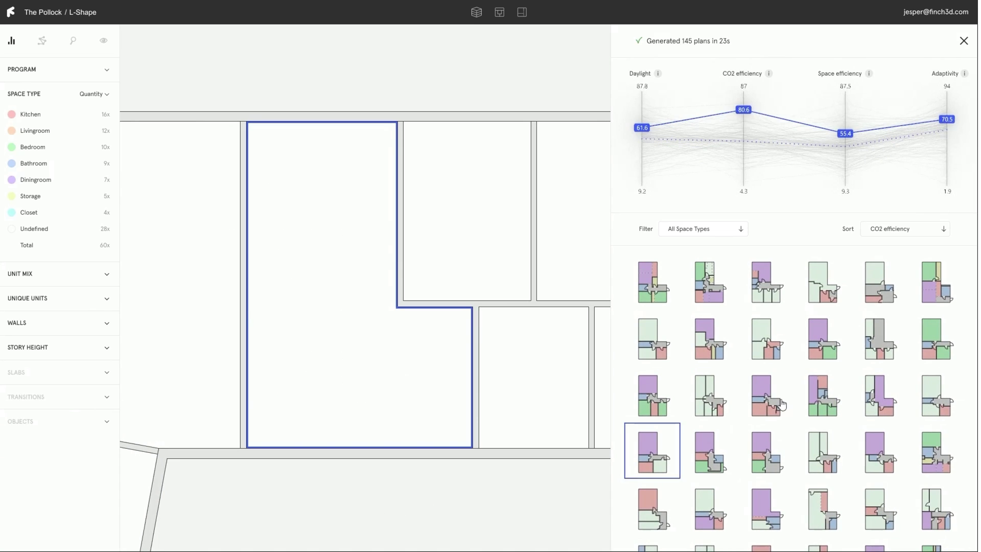
Apply a generated layout to the L-shaped unit and draw a wall from the core outward.
click(630, 290)
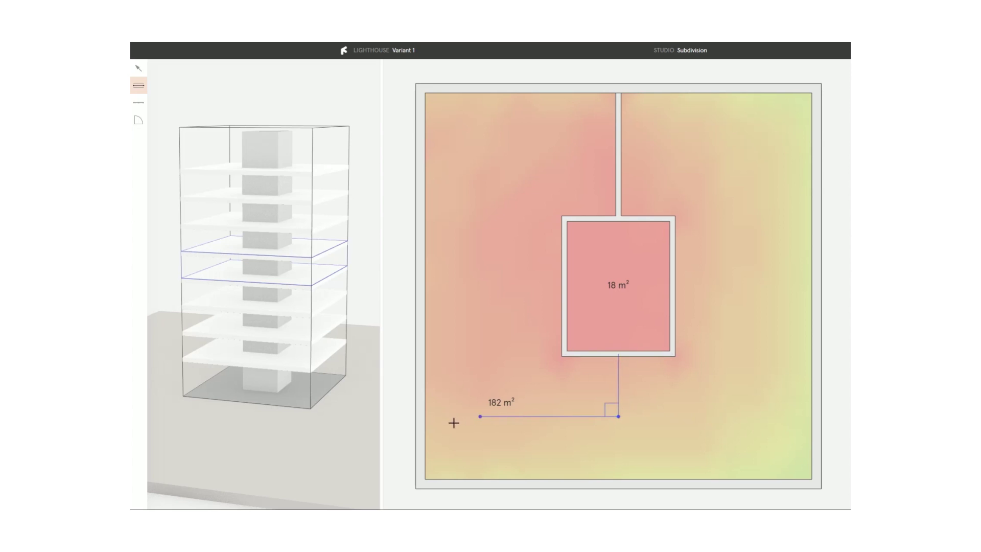
click(427, 420)
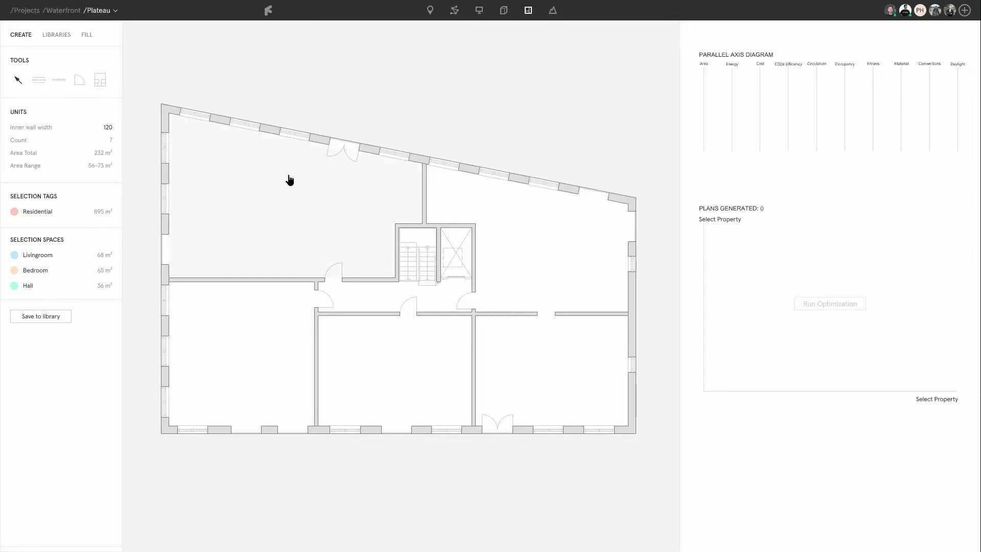
Select three units and run the optimisation with CO2e Efficiency versus Daylight.
click(287, 180)
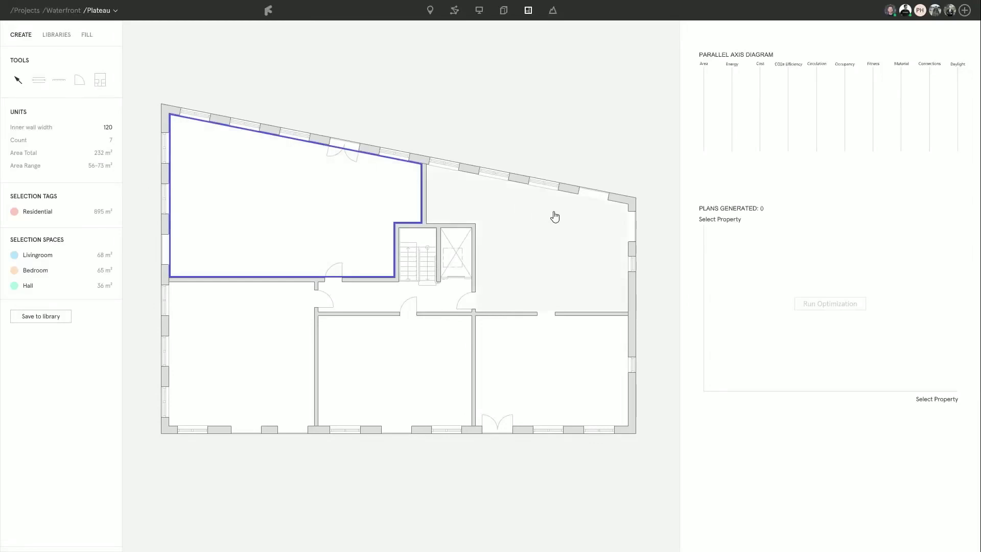
click(555, 216)
click(535, 387)
click(720, 220)
click(715, 253)
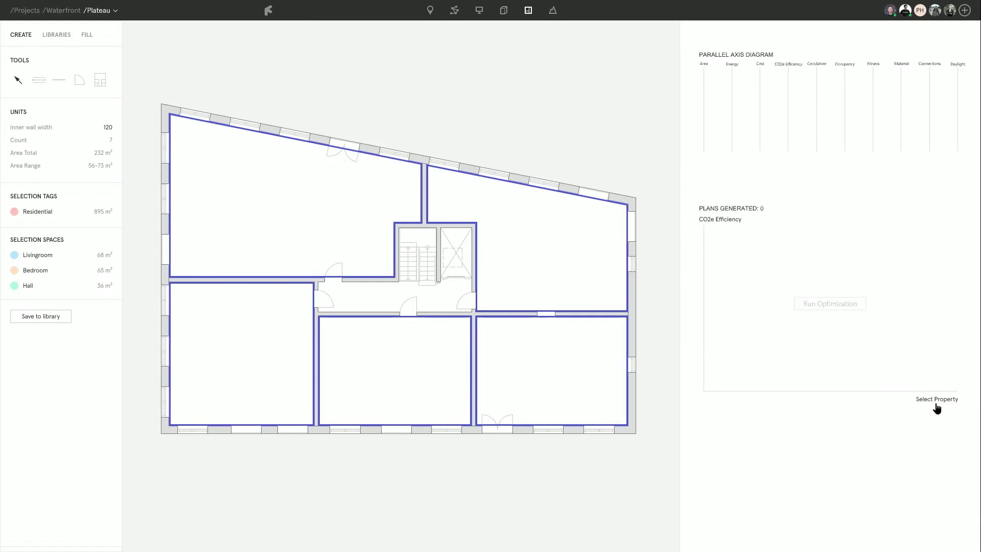
click(927, 462)
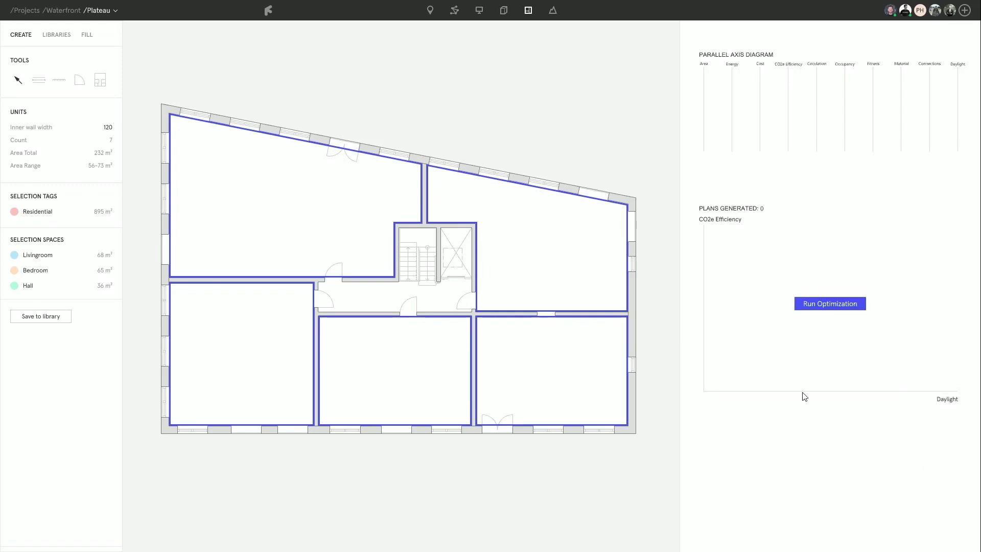
click(828, 304)
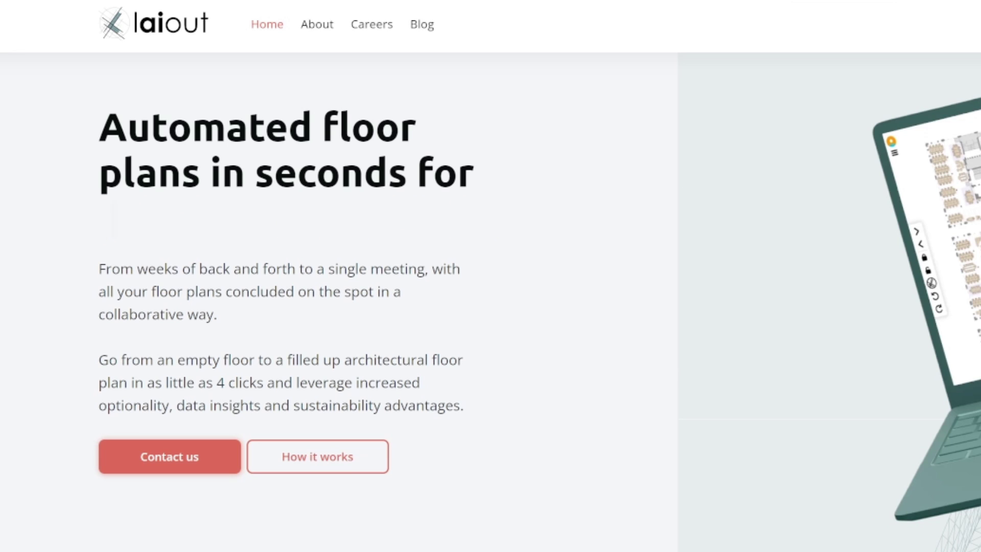
Scroll the Laiout home page through How it works down to Step 5, Export to CAD or PDF.
scroll(491, 302, down, 15)
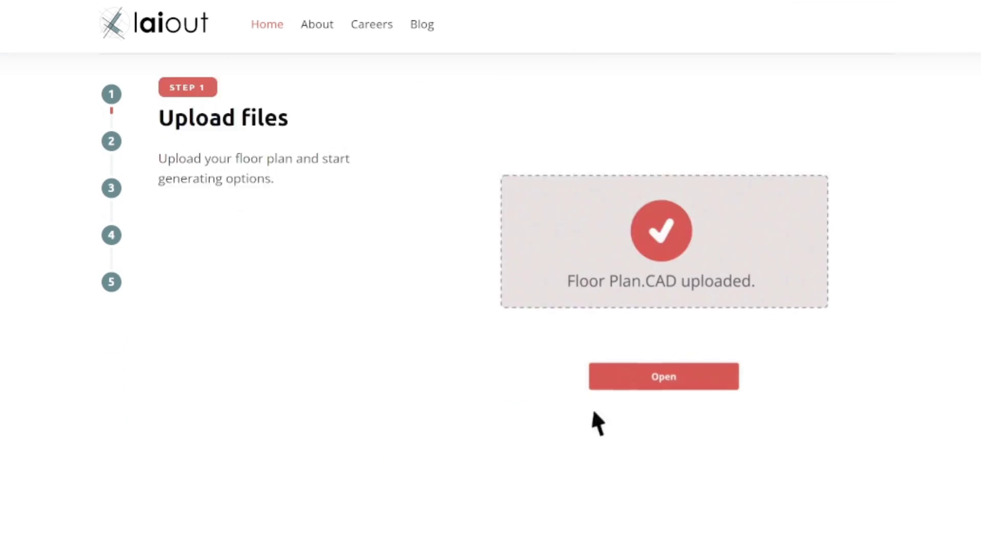
scroll(490, 301, down, 9)
scroll(490, 301, down, 8)
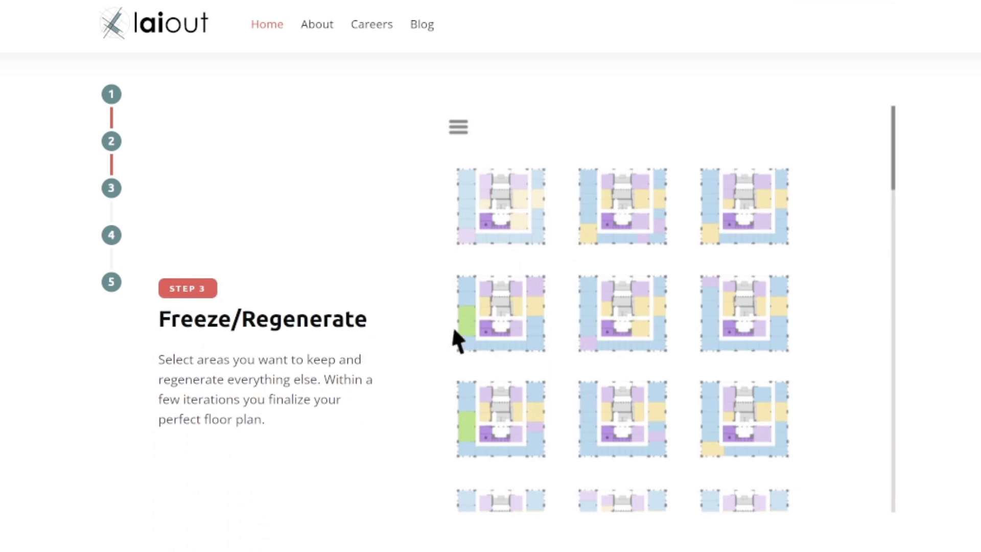
scroll(490, 301, down, 8)
scroll(490, 301, down, 8)
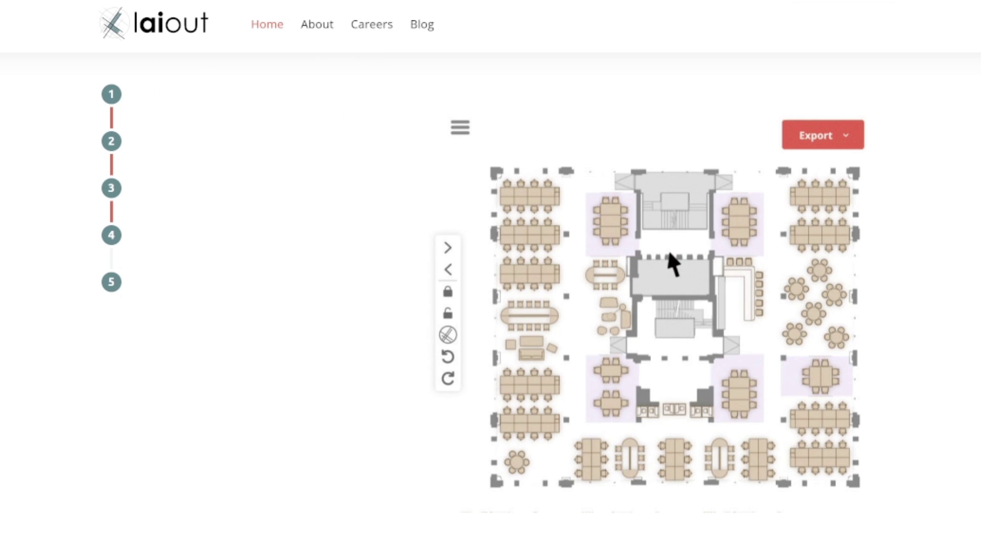
scroll(490, 302, down, 8)
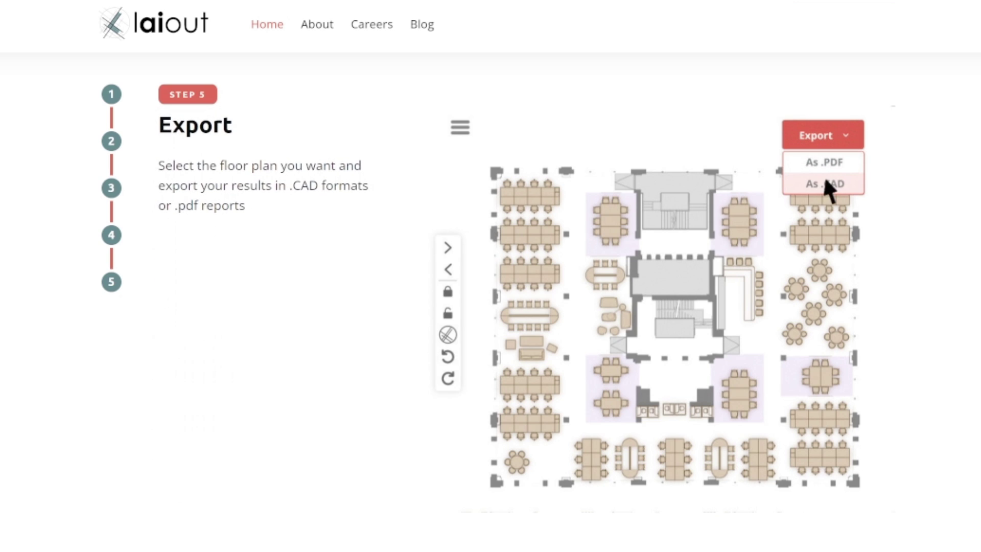
scroll(490, 301, down, 2)
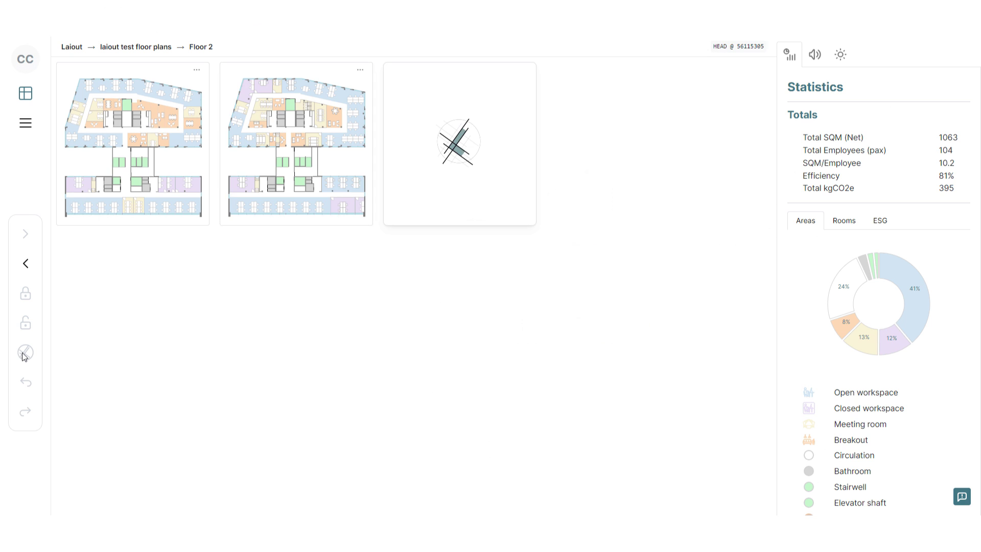
Generate three more rounds of Floor 2 office layout variants.
click(23, 356)
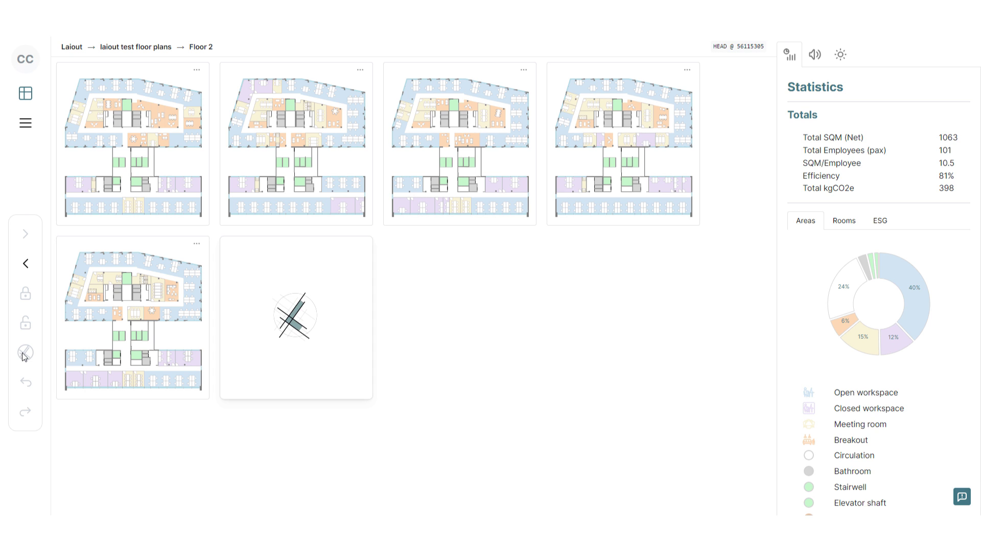
click(23, 356)
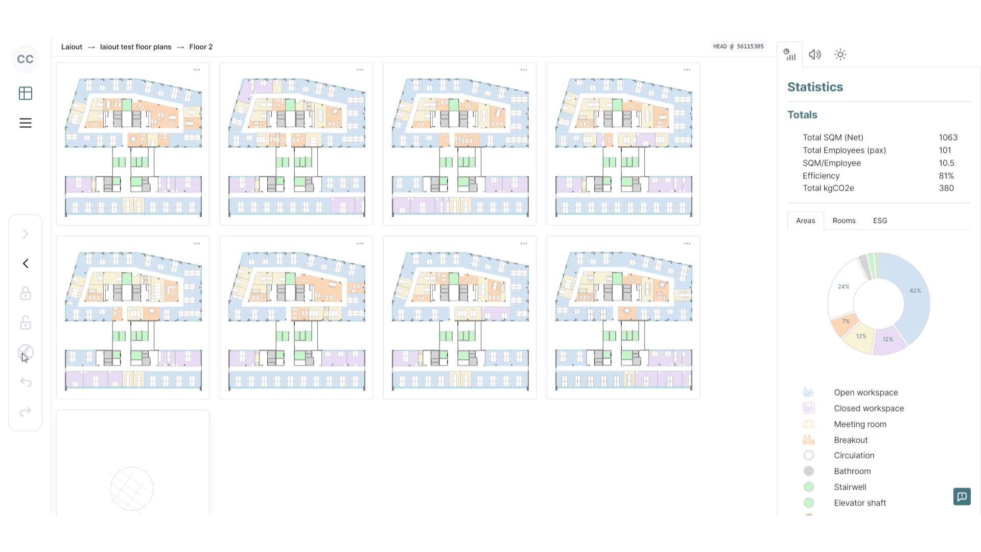
click(23, 356)
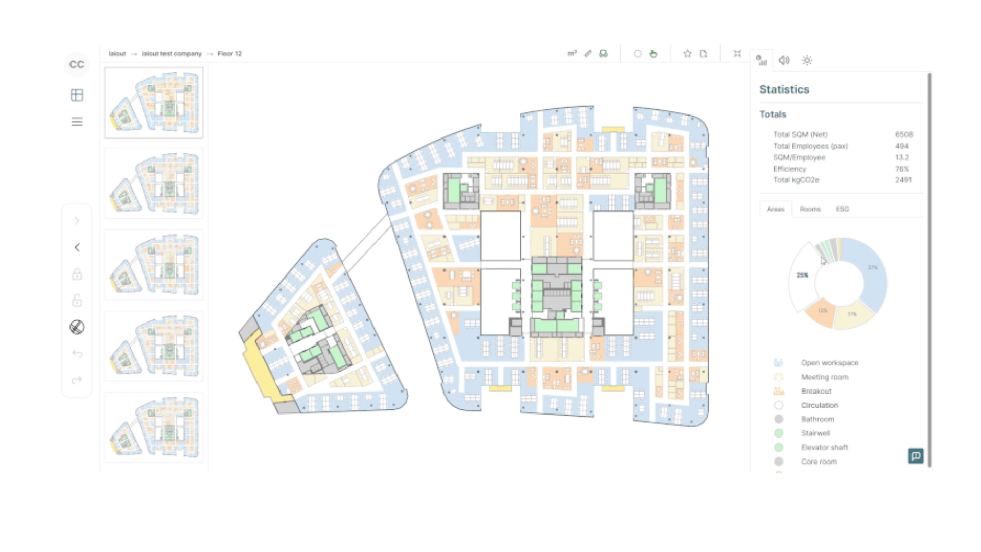
Review room statistics while cycling through Floor 12 layout variants, then return to area percentages.
click(809, 209)
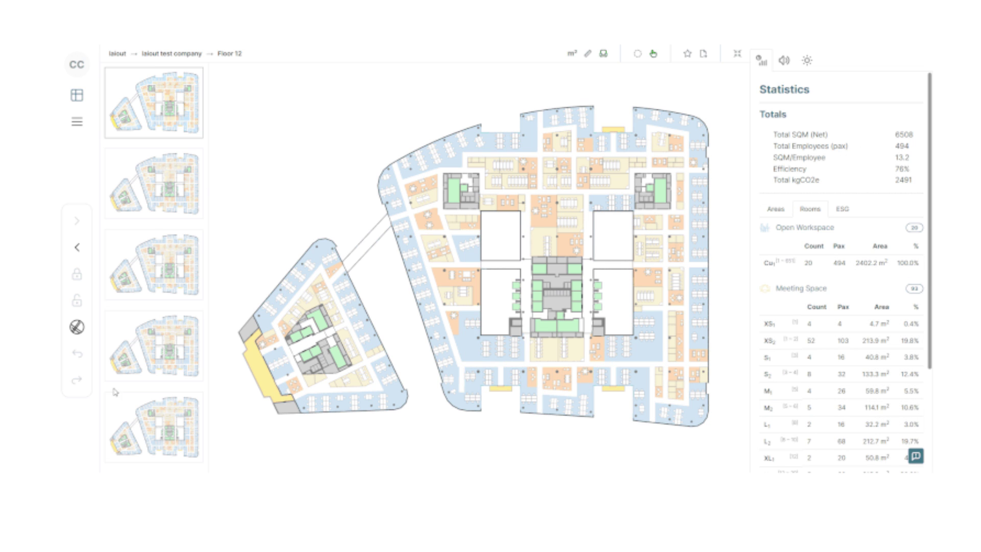
click(152, 215)
click(165, 295)
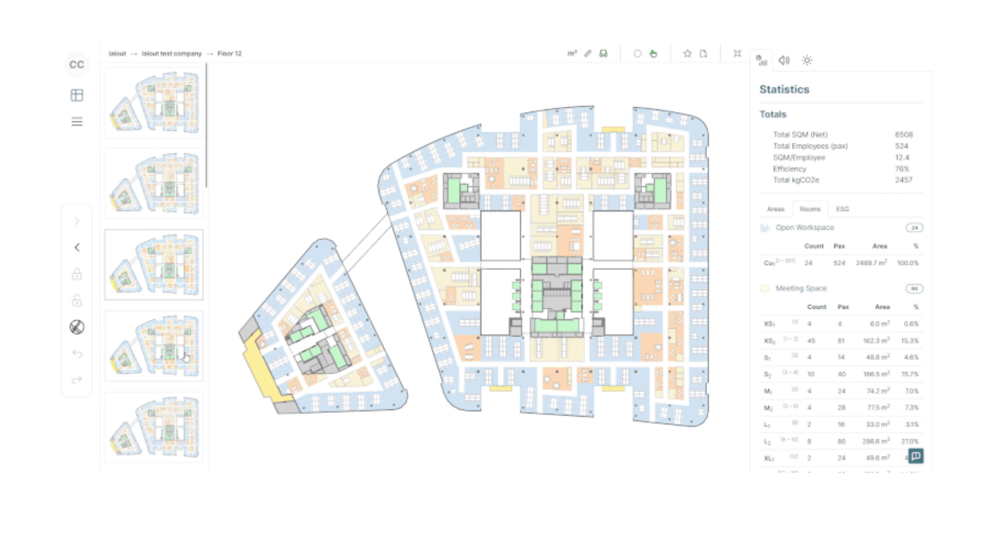
click(176, 393)
scroll(169, 288, down, 5)
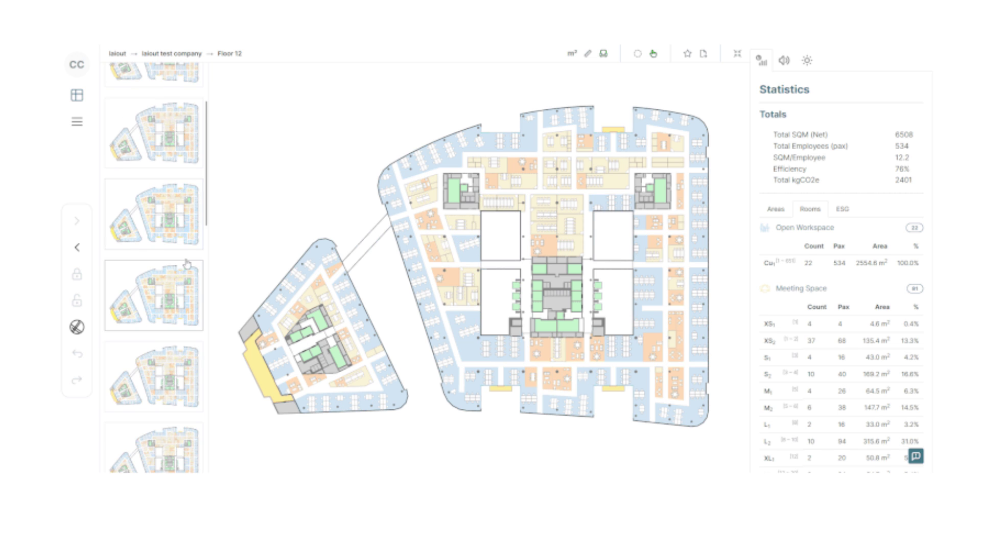
click(197, 264)
click(774, 209)
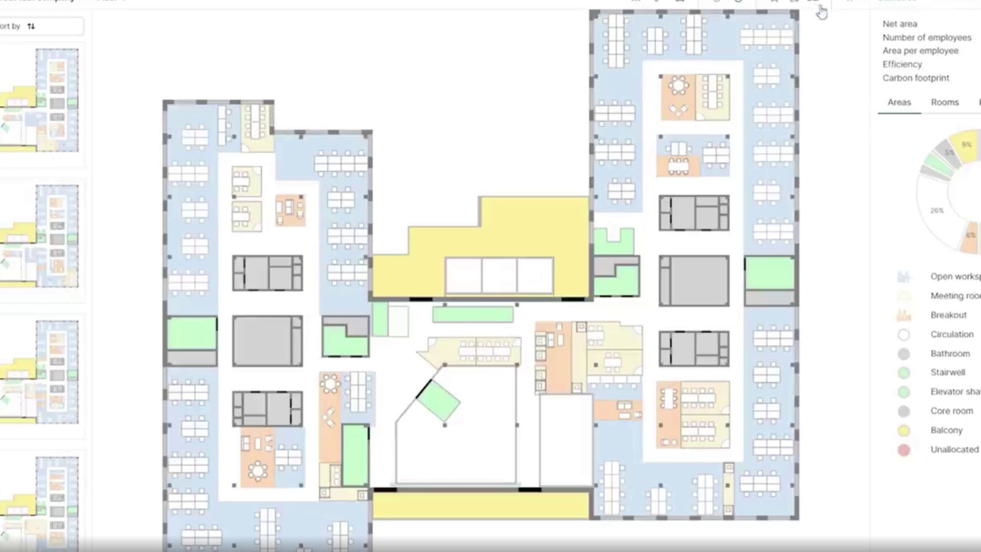
Show the chosen floor plan as a 3D model tilted into perspective.
click(818, 6)
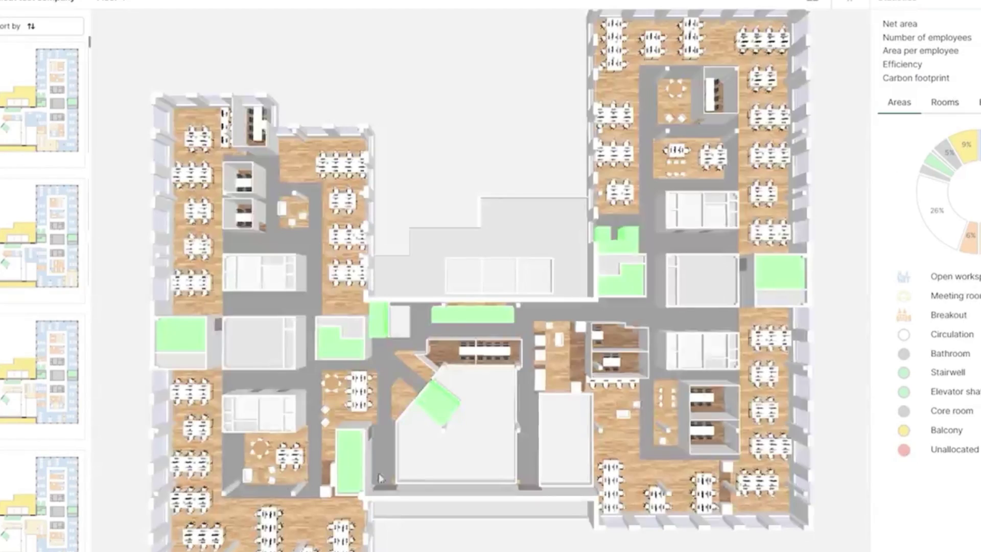
drag(379, 477, 593, 414)
scroll(593, 413, down, 5)
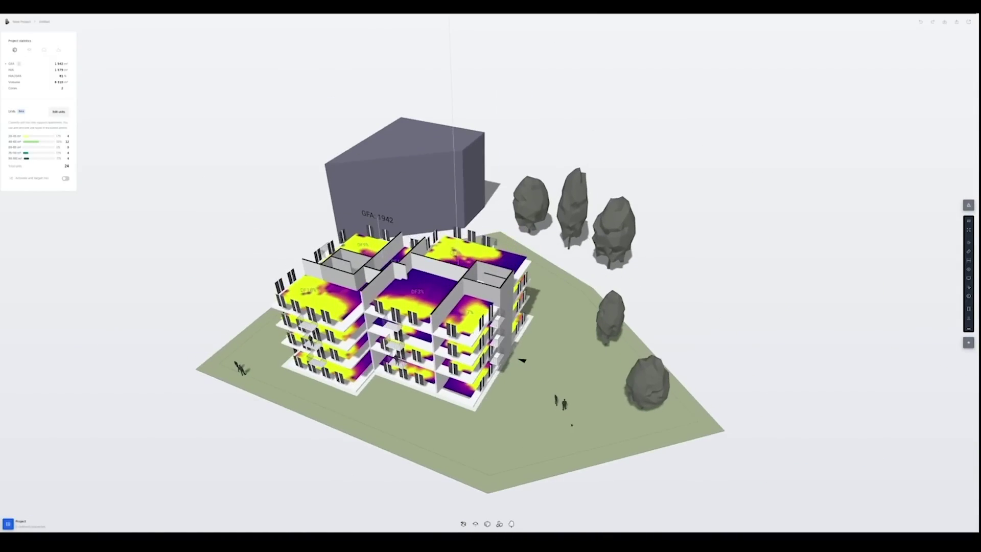
View the building from above with a floor section, then cycle through ten new block layouts.
click(968, 229)
click(968, 260)
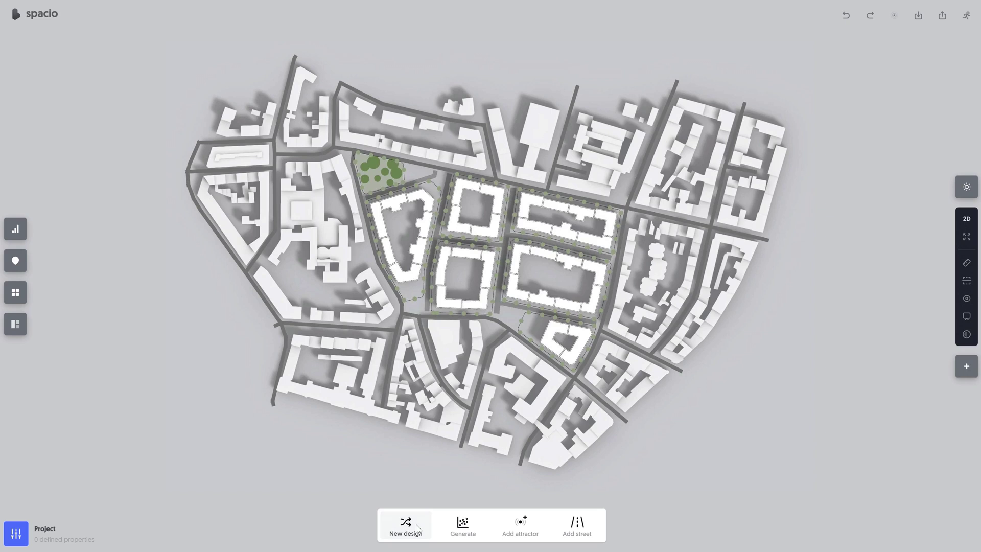
click(418, 528)
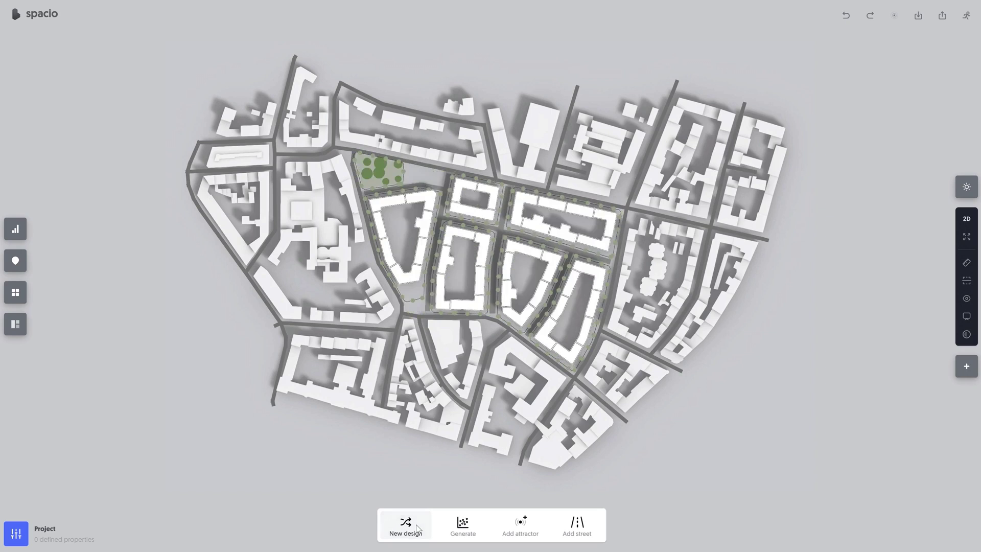
click(418, 529)
click(417, 529)
click(418, 529)
click(418, 528)
click(418, 529)
click(418, 528)
click(418, 529)
click(418, 528)
click(417, 529)
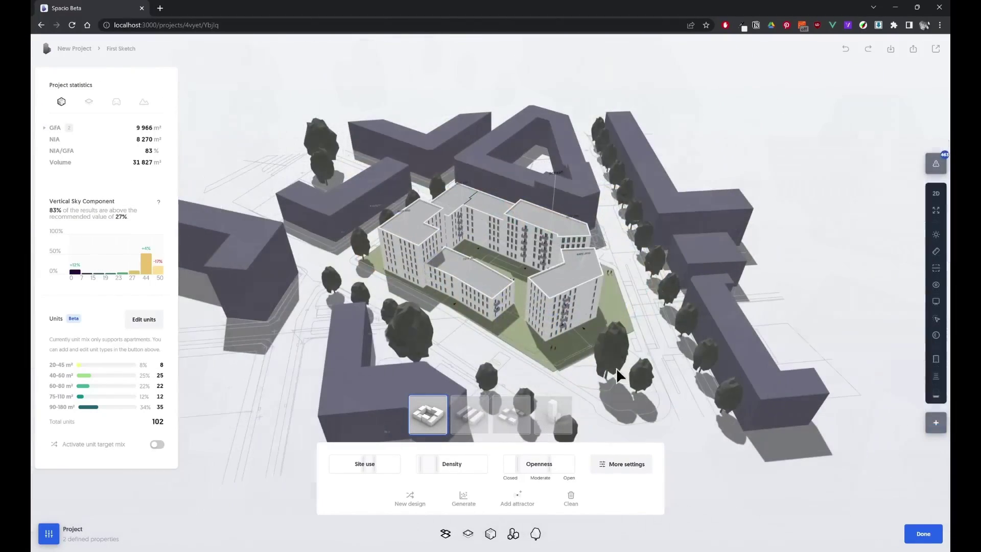
Generate design options for the site, favourite result 8, and load another result.
click(464, 499)
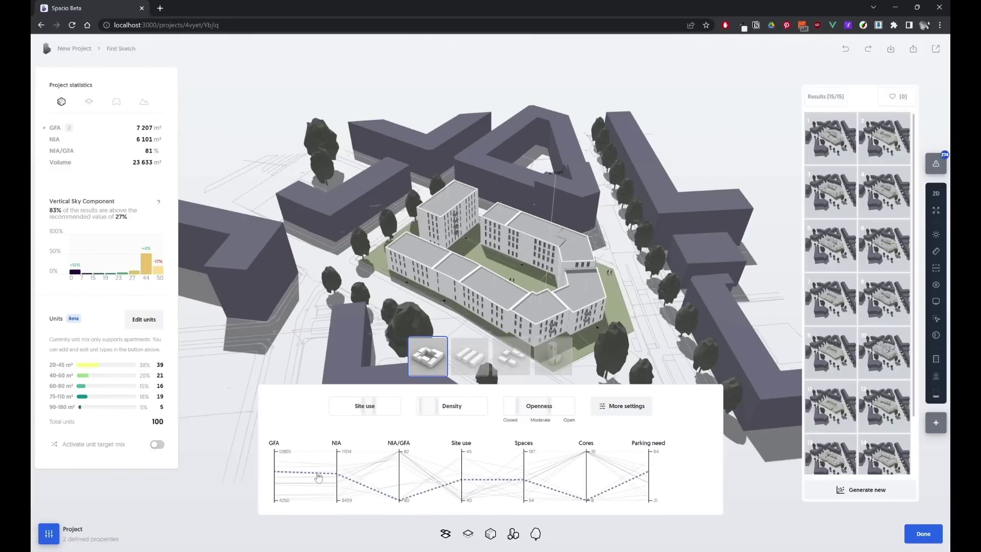
click(901, 281)
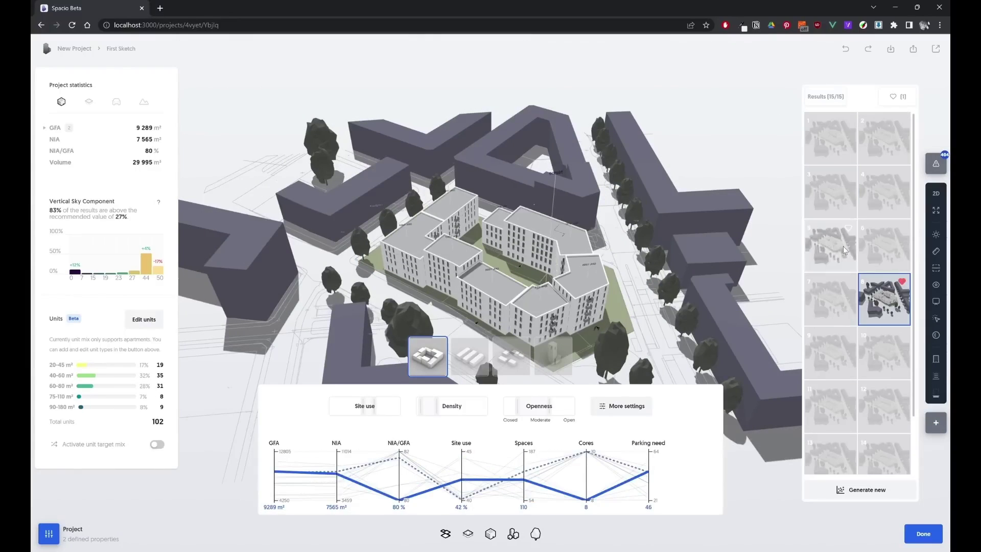
click(843, 250)
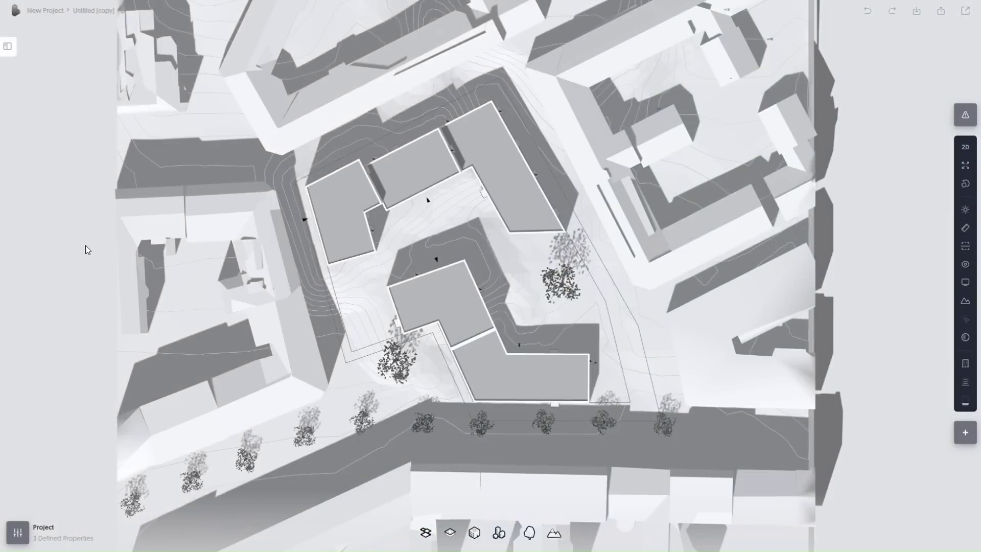
Set the bike parking ratio to 2 in the parking regulations.
click(17, 532)
click(38, 403)
click(108, 415)
text(2)
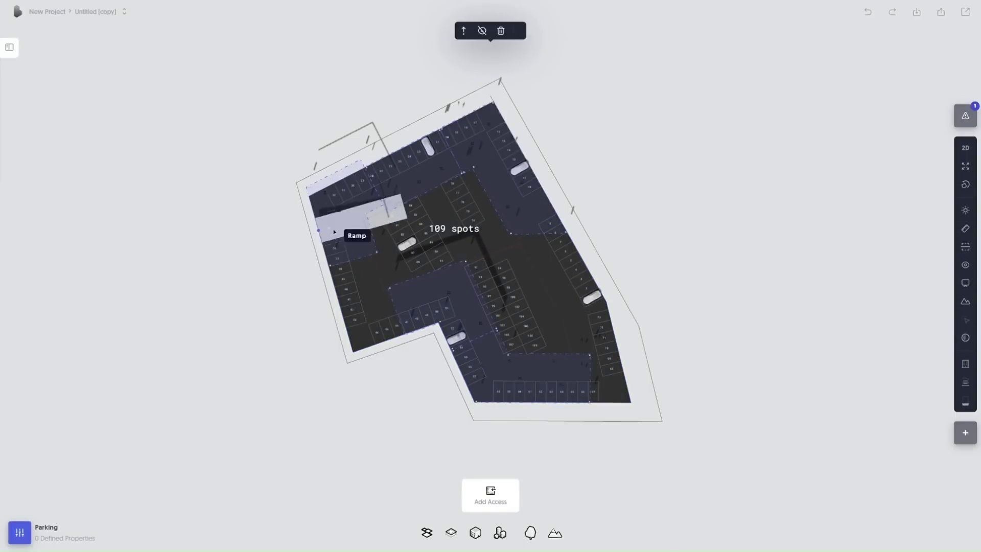
Move the parking ramp lower, check the parking level statistics, and list design issues.
drag(337, 228, 547, 174)
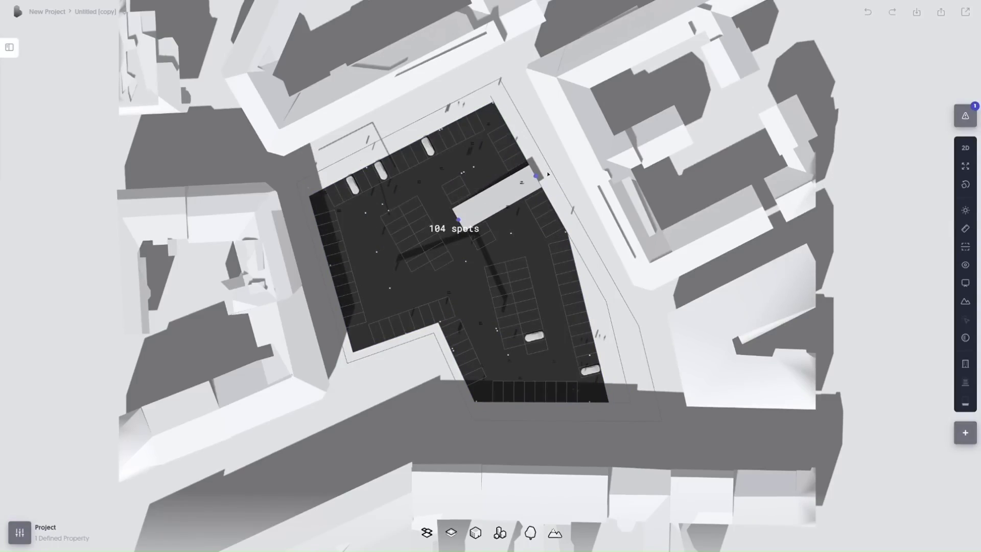
click(475, 280)
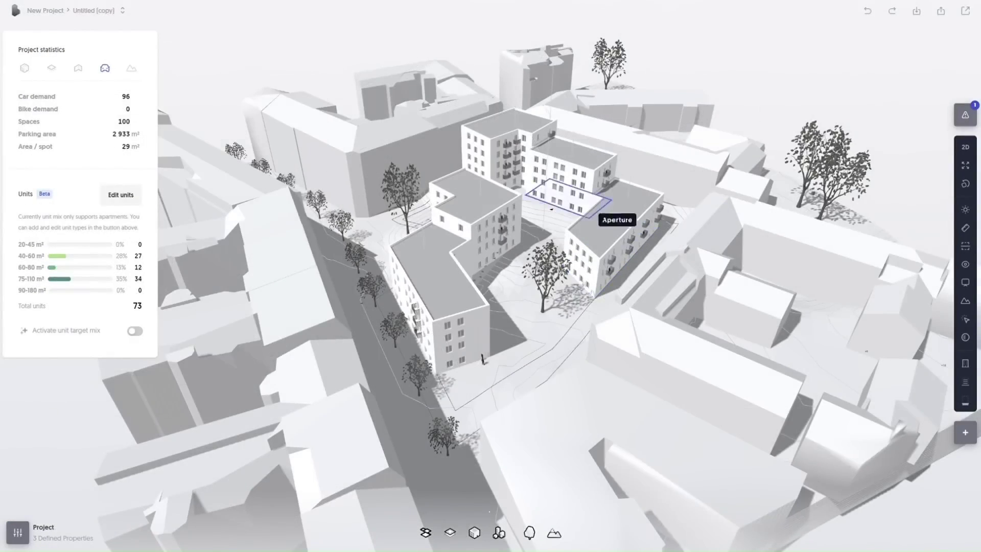
click(964, 117)
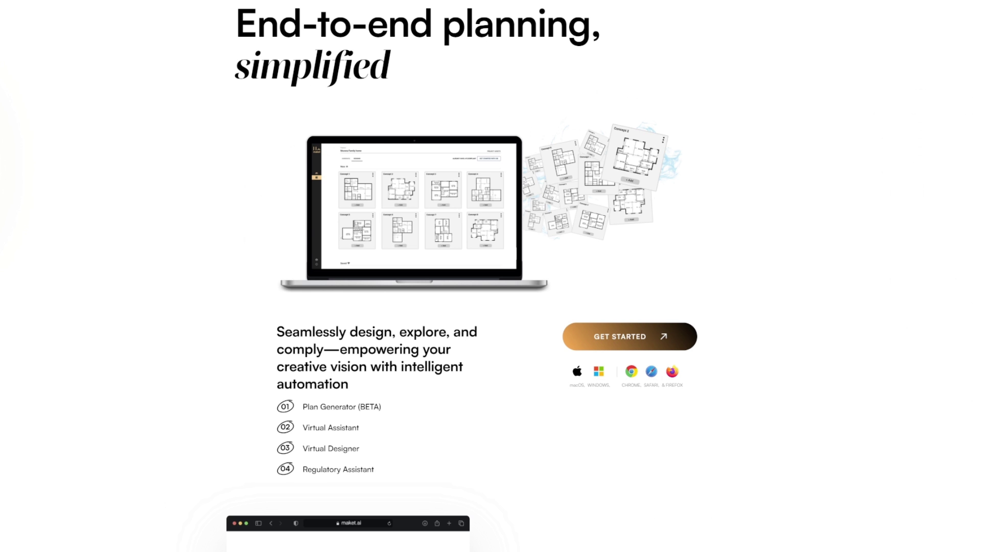
Scroll the Maket.ai homepage down to the Residential Plan Generator (BETA) section.
scroll(119, 414, down, 5)
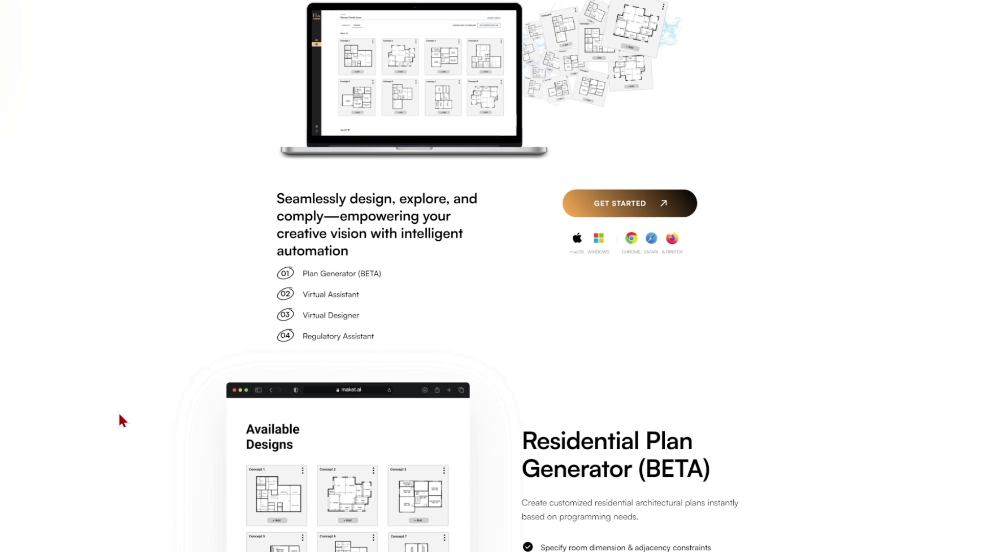
scroll(119, 414, down, 4)
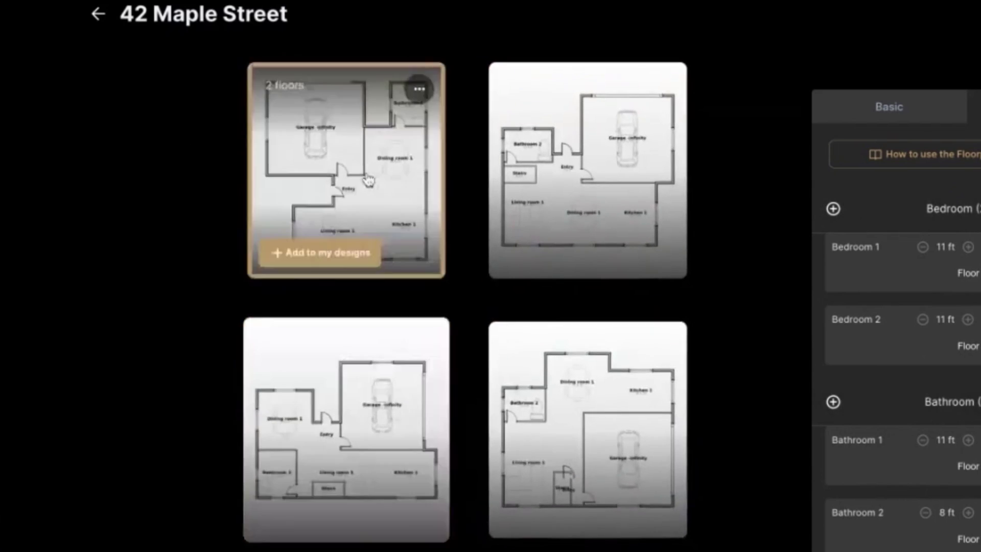
Enlarge the first 42 Maple Street plan, show its 2nd floor, then advance to the next design.
click(367, 180)
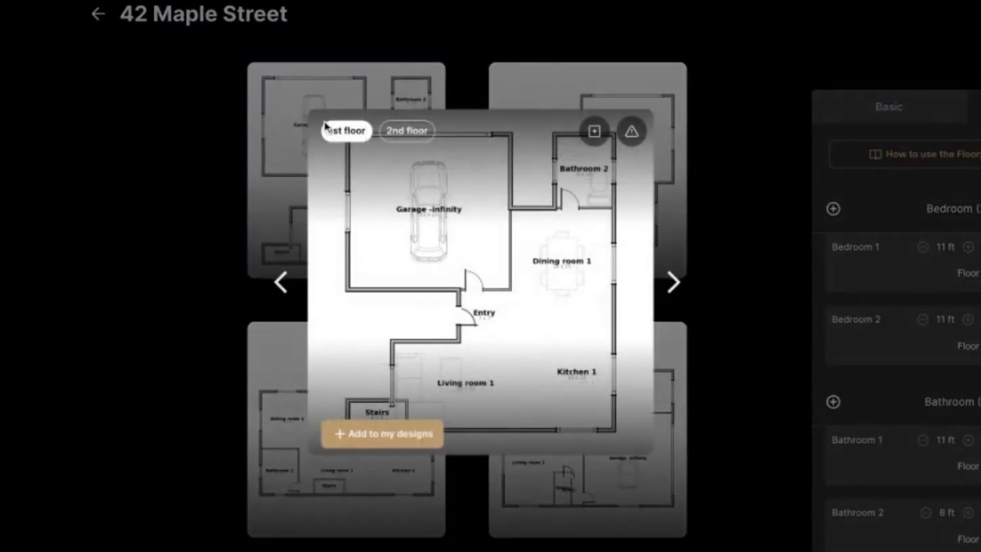
click(409, 130)
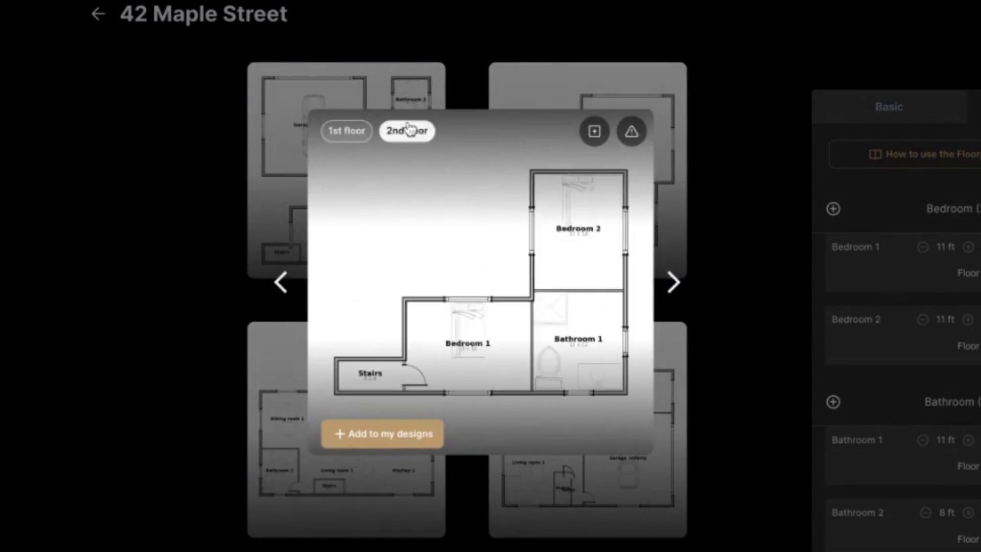
click(674, 284)
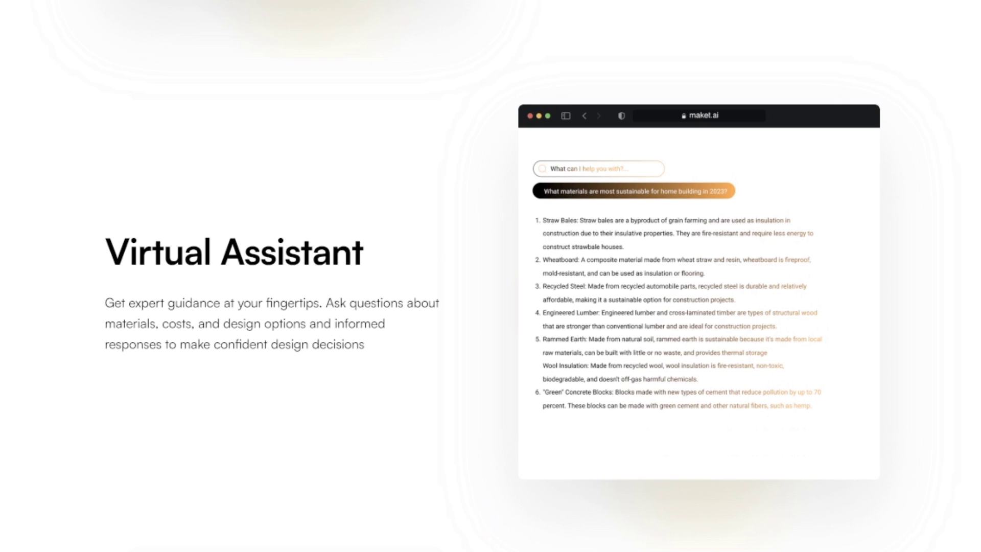
Scroll the Maket.ai page past Virtual Assistant and Virtual Designer to Regulatory Assistant.
scroll(121, 416, down, 5)
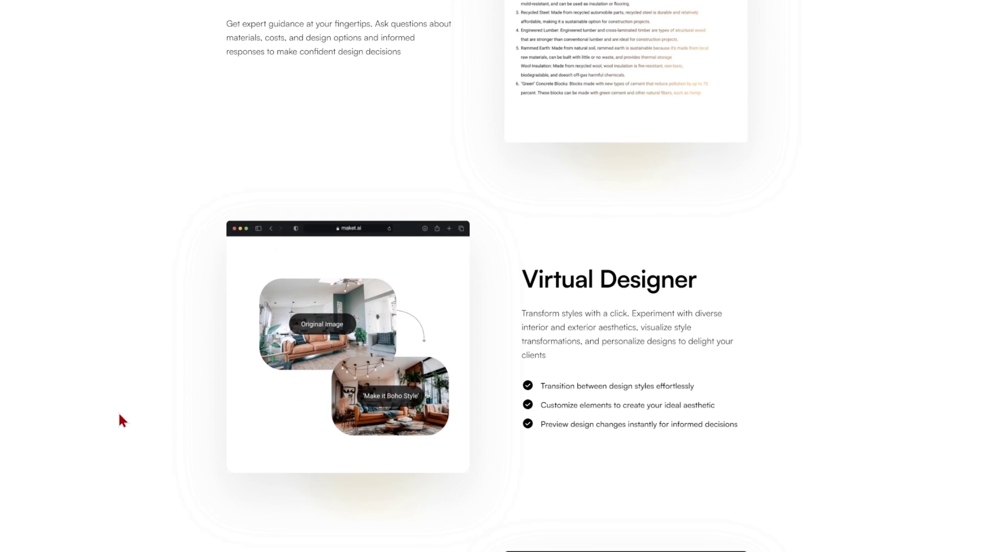
scroll(121, 419, down, 5)
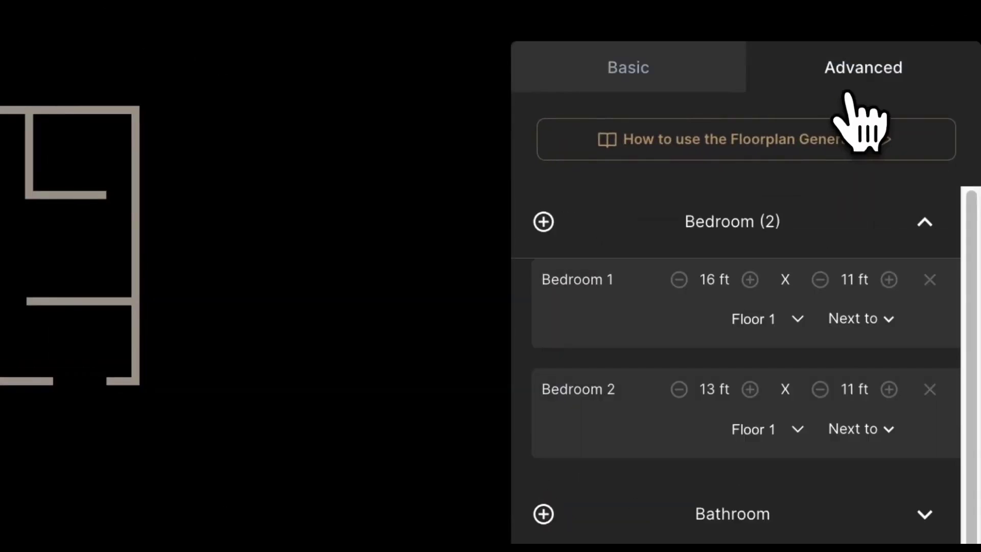
Shorten Bedroom 1 to 14 ft, move both bedrooms to Floor 2, and add two bathrooms.
click(678, 281)
click(753, 319)
click(767, 431)
scroll(761, 408, down, 8)
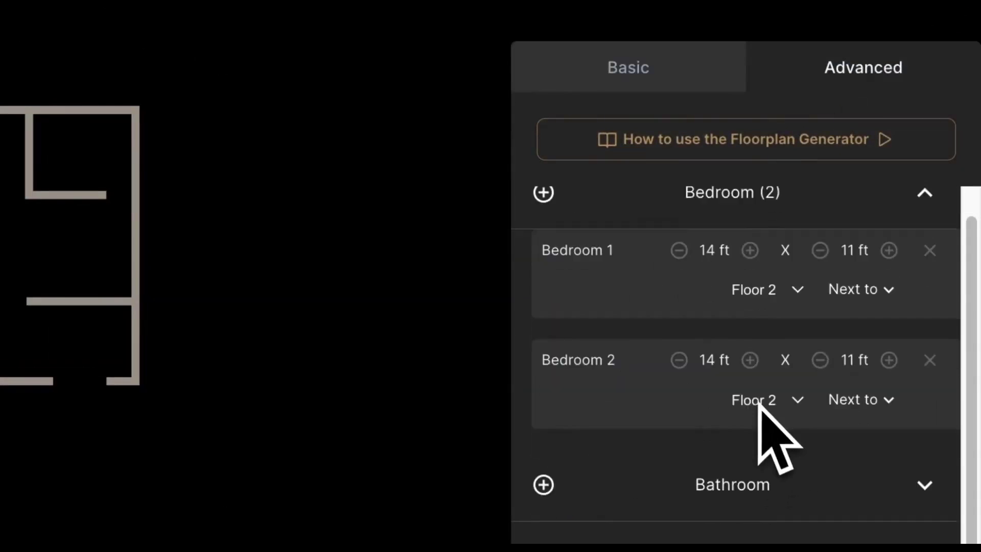
click(543, 97)
click(543, 97)
Add kitchen, living room, dining room and a 20 ft garage, then generate and enlarge the first plan.
click(607, 373)
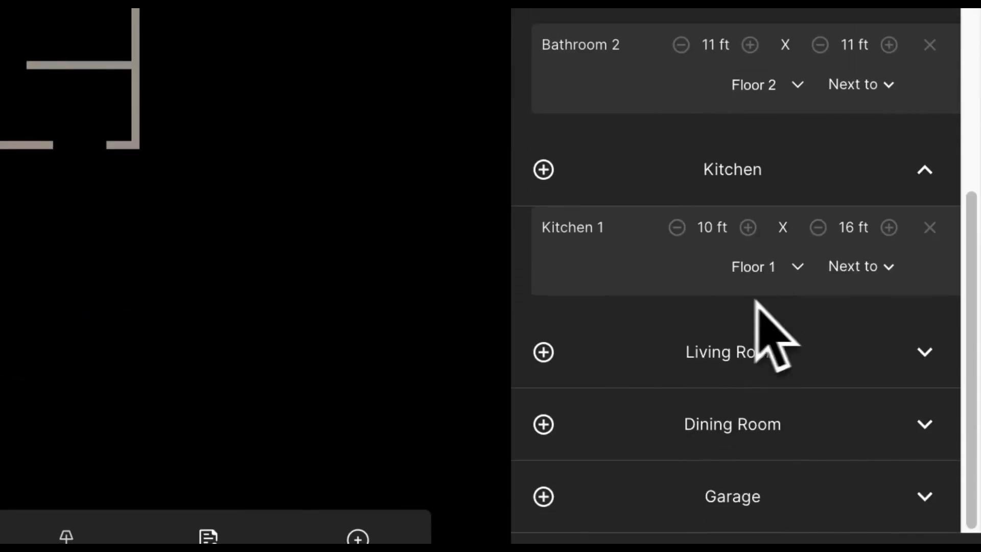
click(726, 353)
click(654, 432)
click(663, 427)
scroll(683, 416, down, 2)
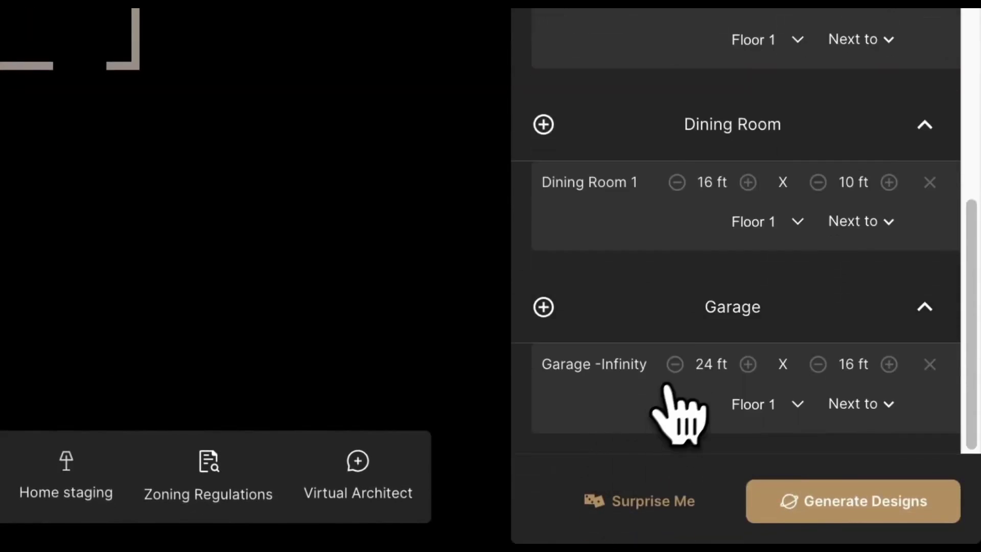
click(674, 363)
click(674, 363)
click(675, 363)
click(675, 363)
click(814, 515)
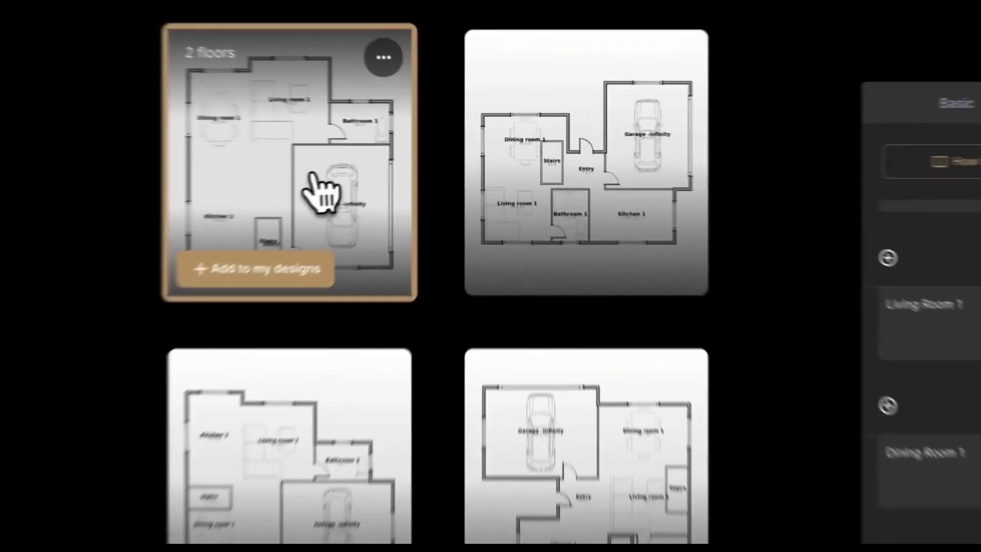
click(405, 202)
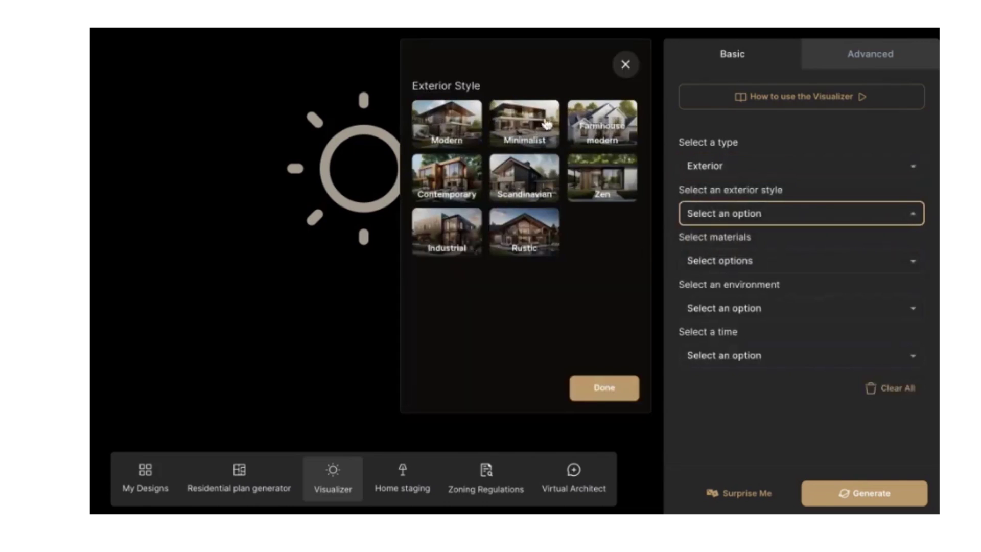
Generate Minimalist wood-and-stone exterior renders in a Residential Environment by Day, and browse them.
click(547, 125)
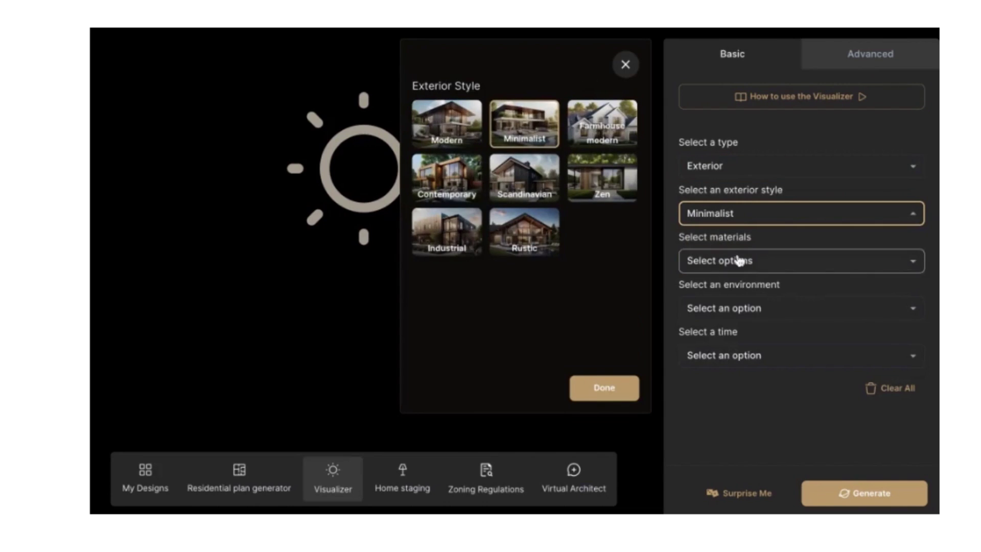
click(740, 258)
click(602, 124)
click(543, 121)
click(740, 308)
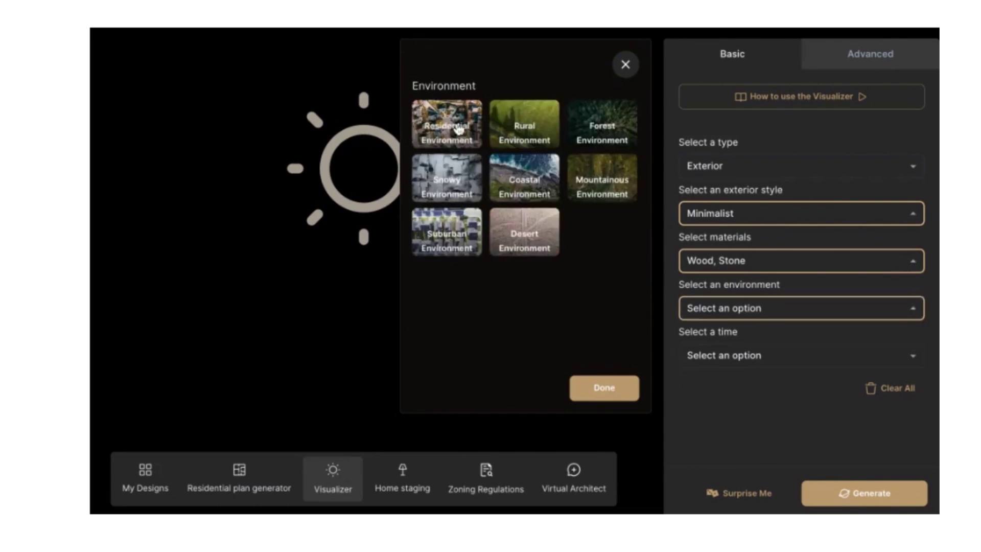
click(459, 130)
click(446, 123)
click(604, 387)
click(863, 493)
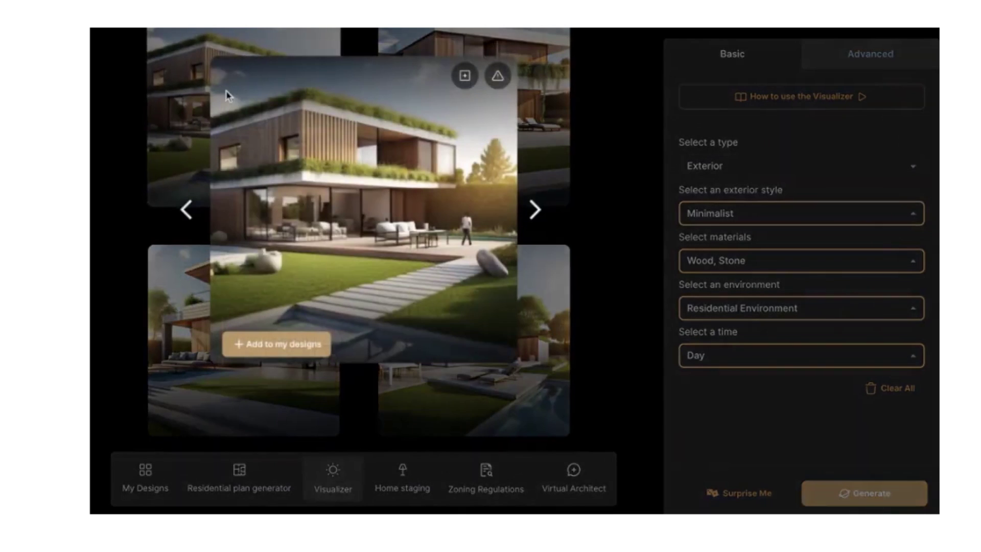
click(534, 209)
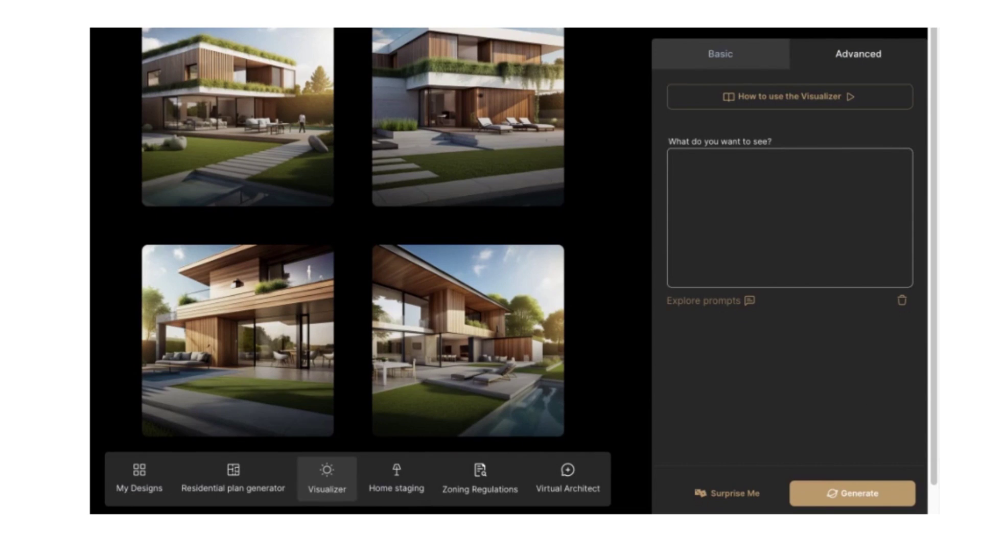
Generate interior renders from a pasted earthy, nature-inspired description and browse the results.
click(759, 156)
text(A nature-inspired earthy style interior using natural stone finishes, organic textiles, and earthy tones)
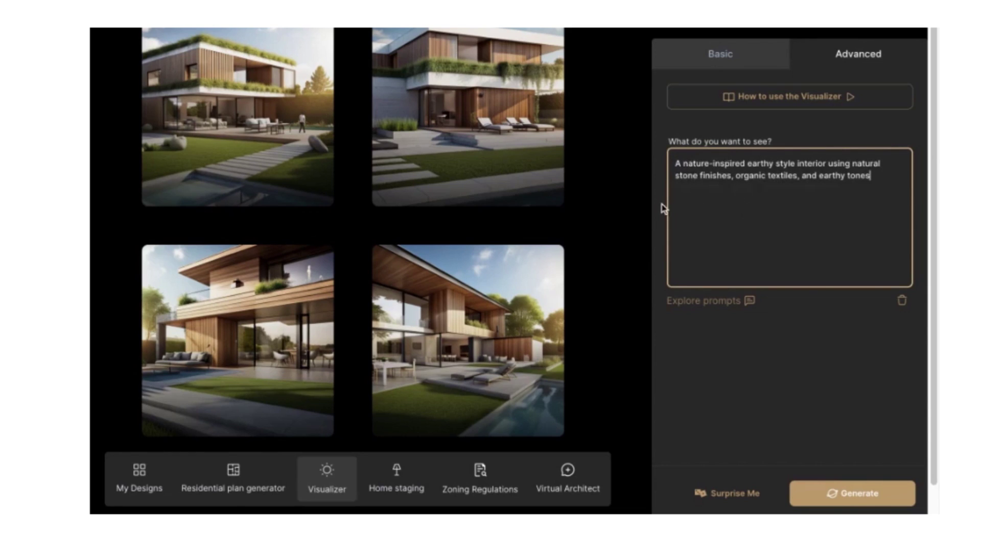
click(852, 492)
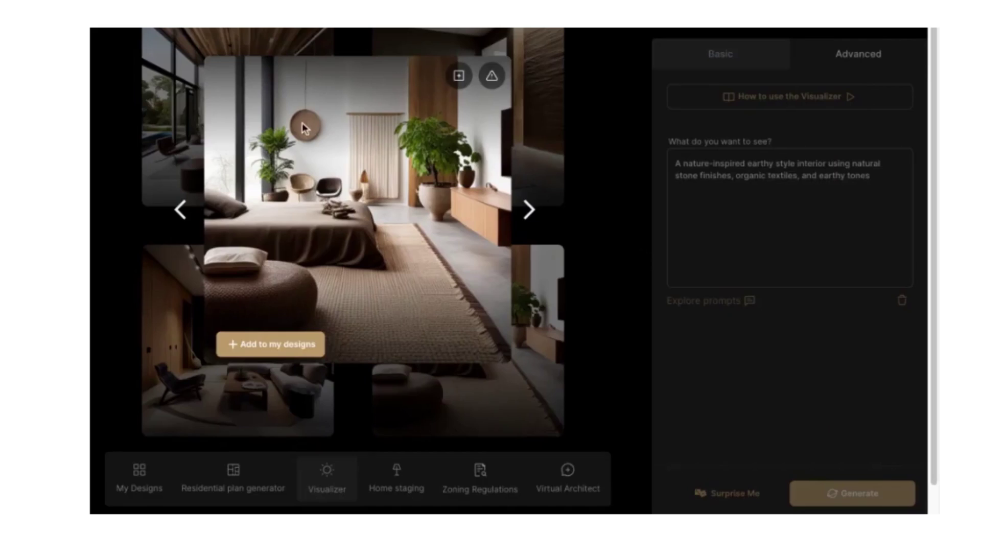
click(530, 211)
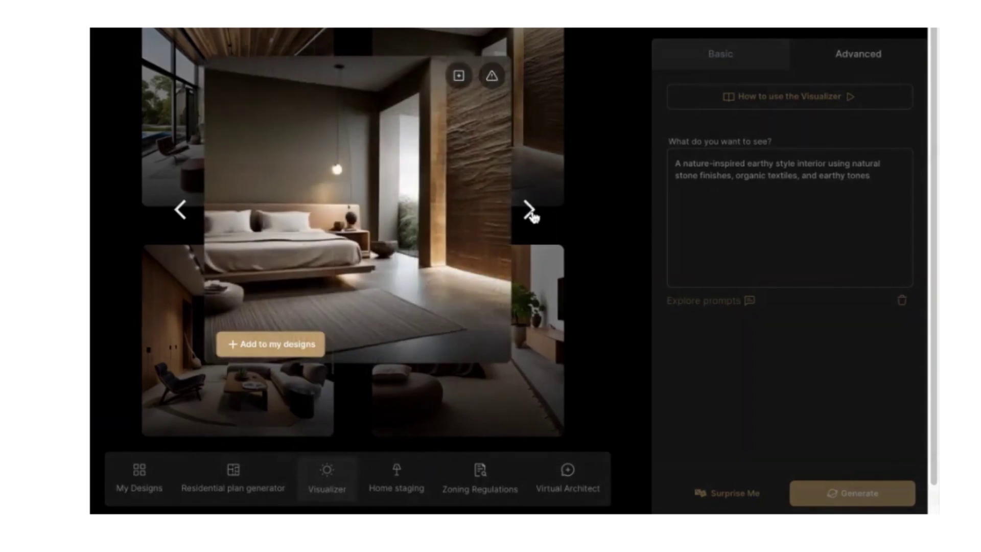
click(529, 210)
Save the chosen interior render to my designs as 'Project 1'.
click(284, 344)
text(Project 1)
click(467, 238)
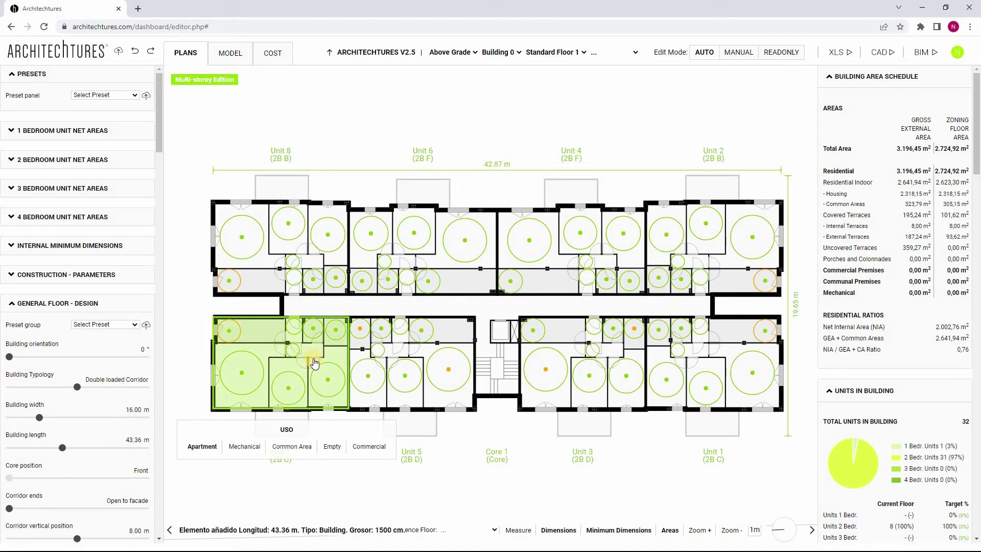
Set the typology to vertical cores, width to about 14 m and length to about 31 m.
drag(77, 387, 9, 386)
drag(40, 417, 115, 418)
drag(62, 447, 15, 451)
scroll(70, 453, down, 7)
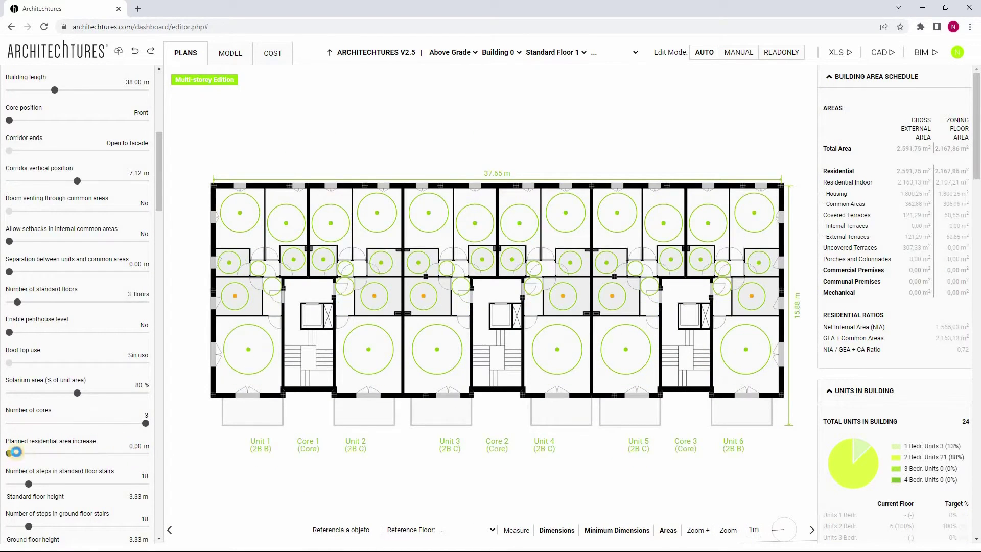
scroll(147, 201, down, 10)
Edit the facade setback modulation and terrace position diversity values, then check Unit 1's type.
click(135, 208)
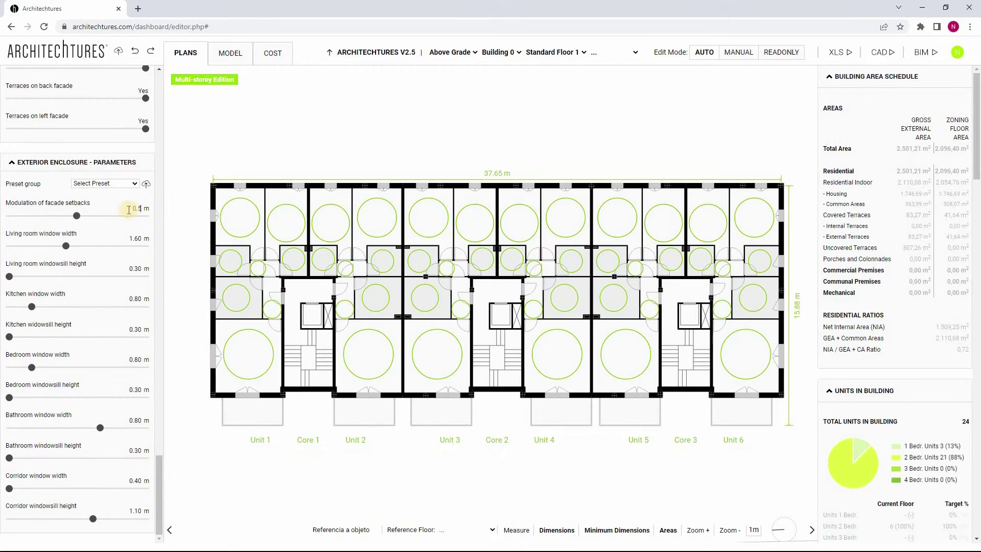
scroll(143, 389, up, 10)
double_click(139, 451)
drag(160, 453, 159, 282)
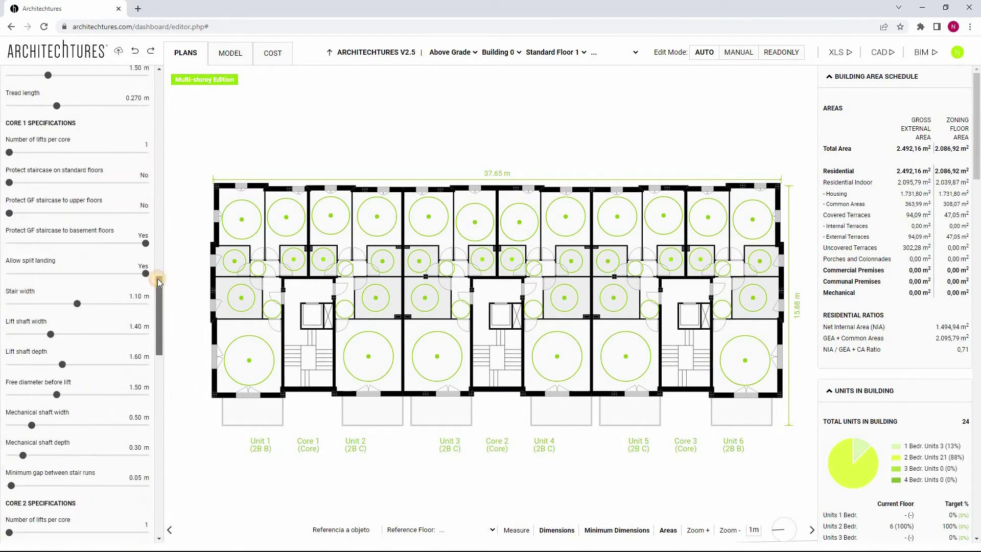
click(247, 213)
Resize Building 1's floor plan to 39.40 m long by 18.20 m wide.
click(229, 52)
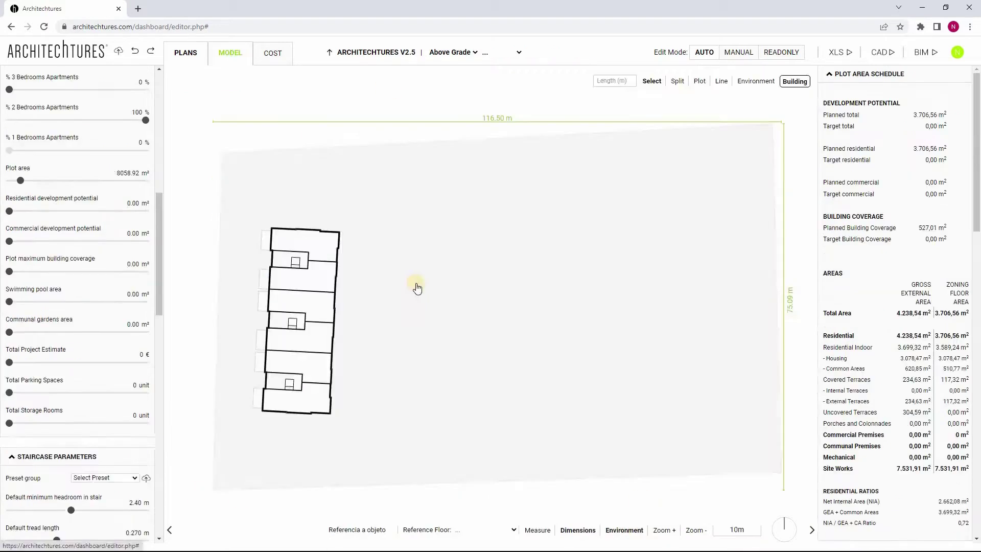
double_click(308, 271)
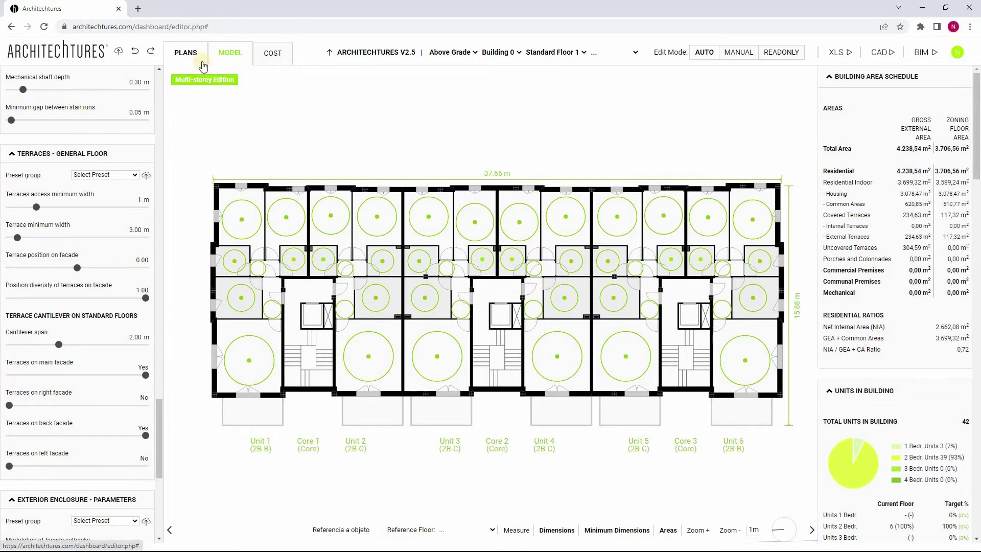
click(203, 64)
double_click(514, 225)
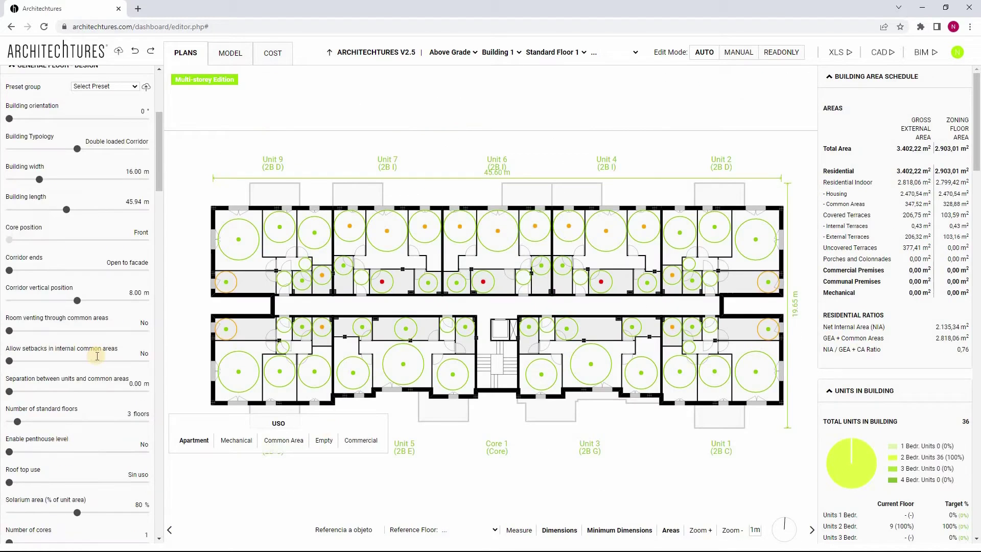
click(57, 210)
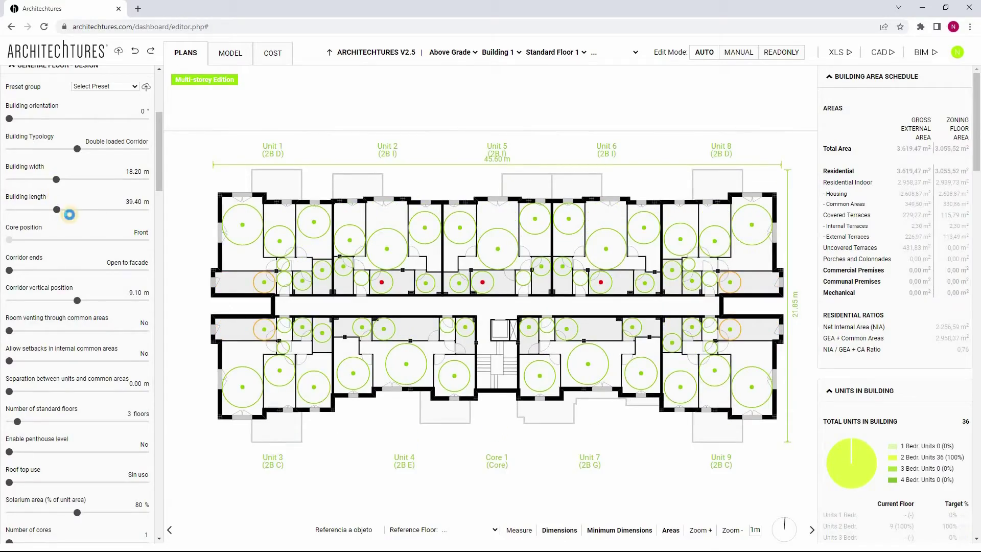
click(53, 182)
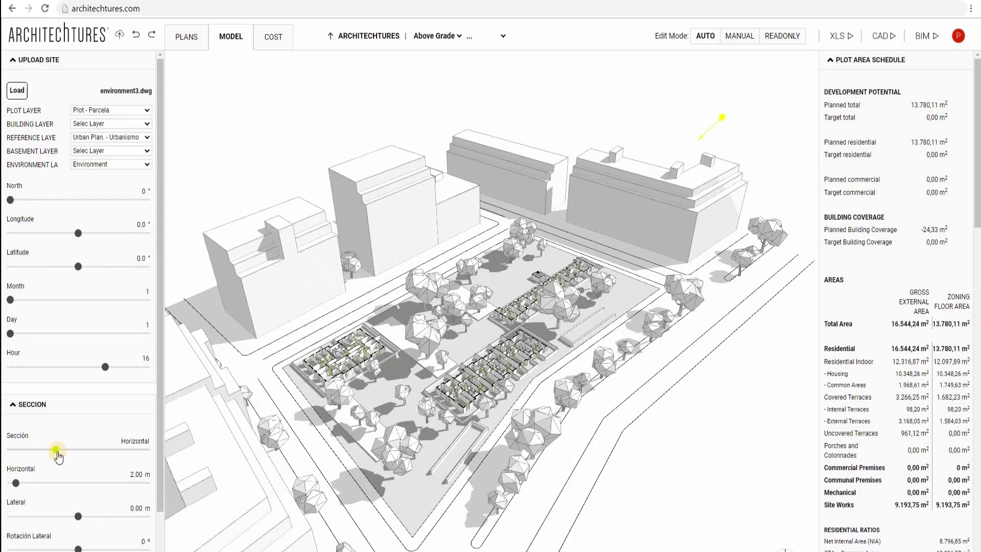
Raise the section cut to show full buildings and review the project cost estimate.
drag(16, 483, 144, 482)
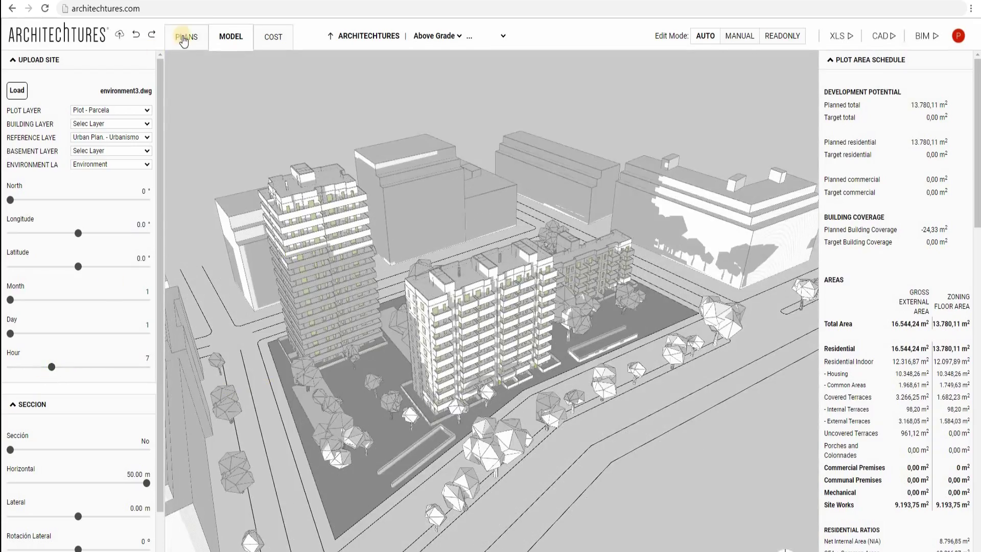
click(274, 36)
drag(810, 175, 813, 260)
drag(788, 450, 791, 164)
Apply the Metallic Structure cost preset, then inspect the exported CAD and BIM model.
click(53, 204)
click(112, 202)
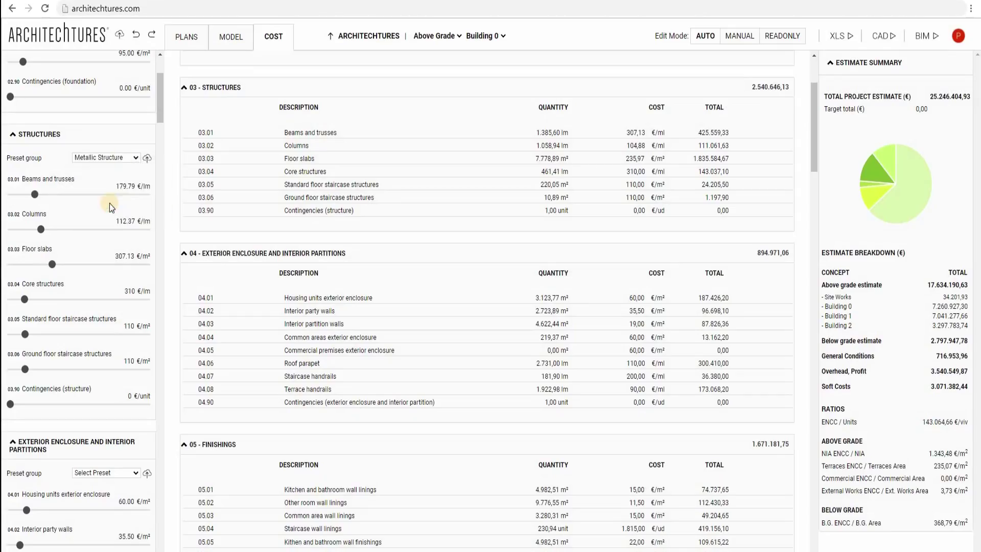
click(186, 37)
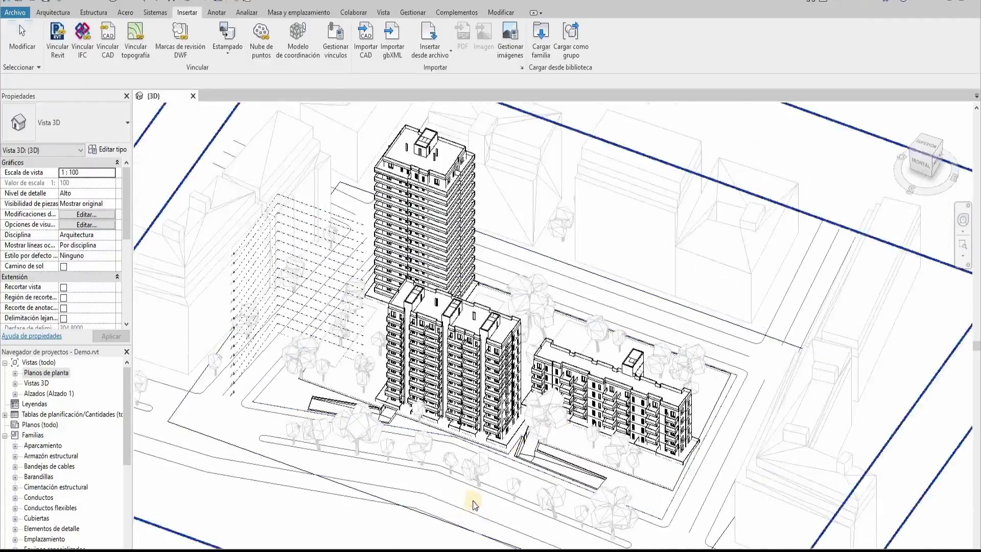
shift+middle_drag(471, 507, 826, 517)
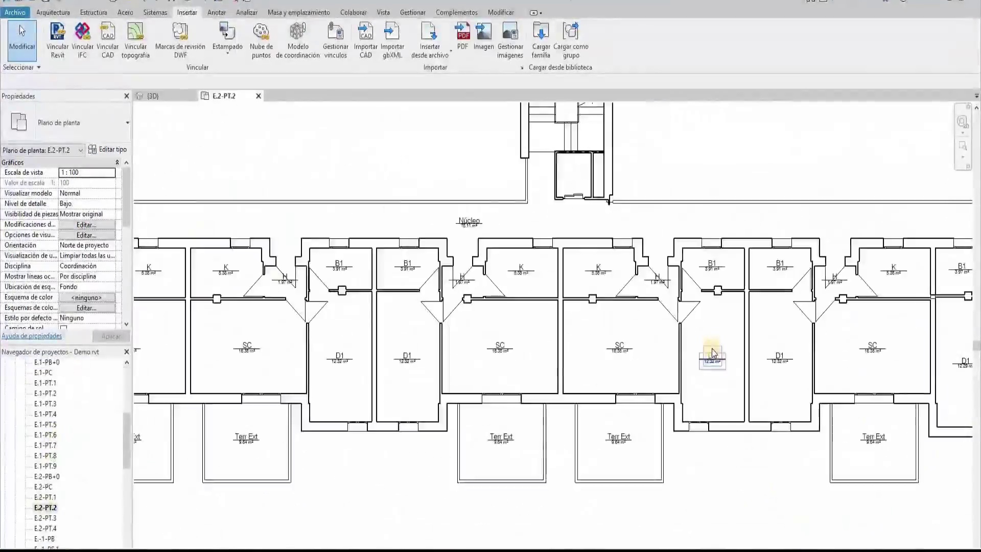